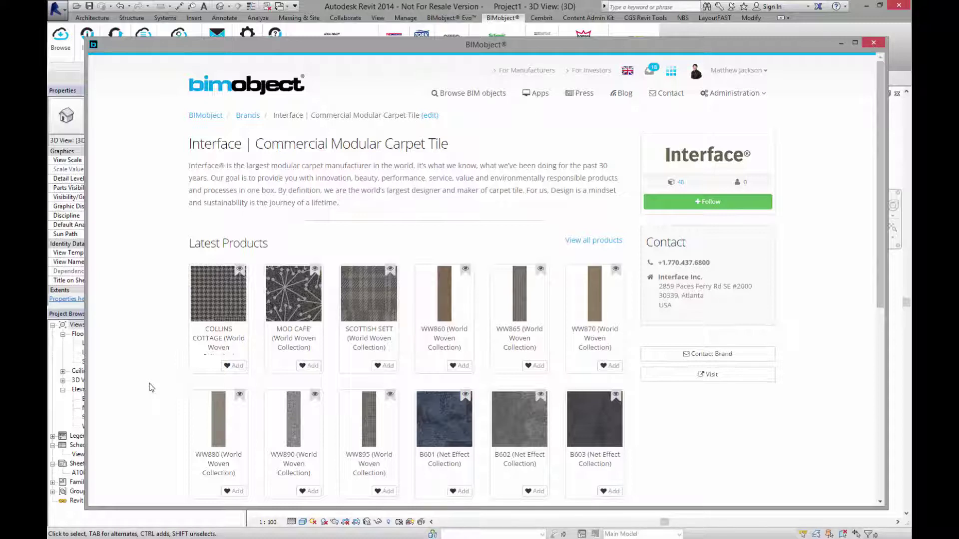
Open the WW860 World Woven carpet tile page and view its Related and Classification information
click(438, 312)
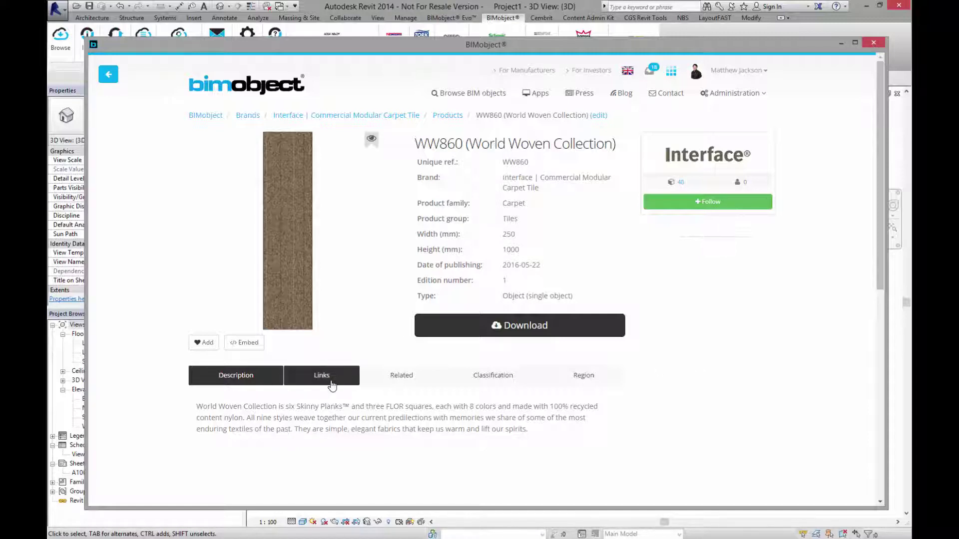
click(403, 383)
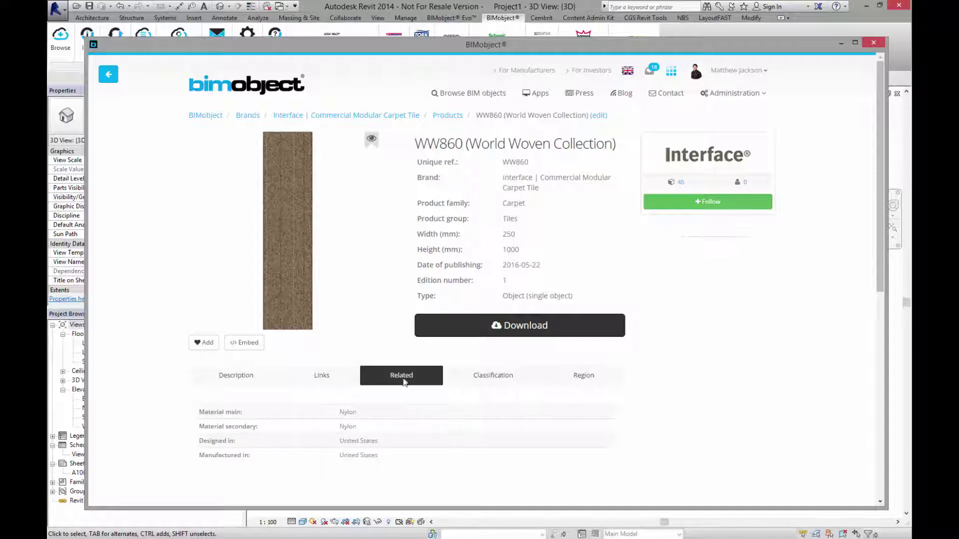
click(474, 383)
Show WW860's Region tab listing the countries where the tile is available
scroll(750, 369, down, 10)
scroll(750, 368, up, 10)
scroll(750, 369, down, 10)
scroll(748, 364, up, 10)
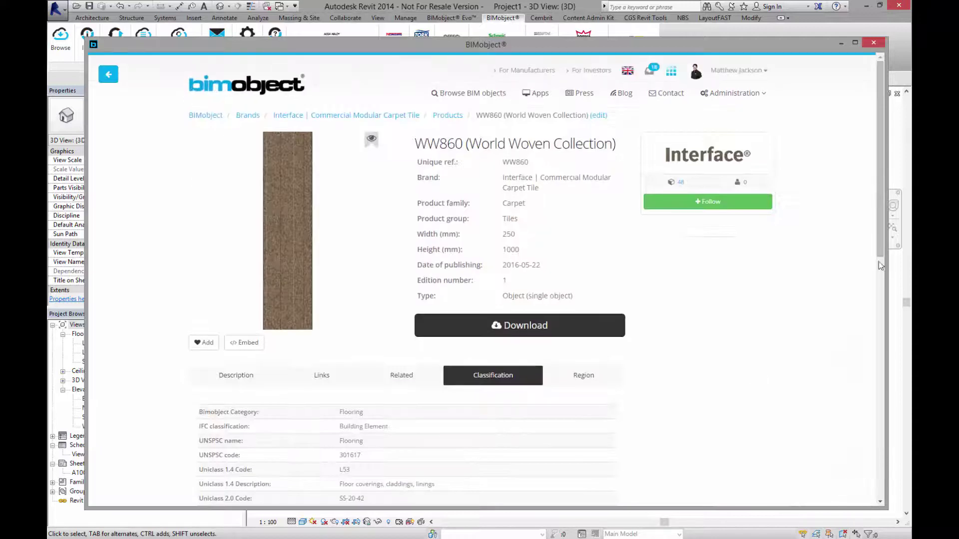
scroll(880, 289, down, 3)
scroll(881, 290, down, 3)
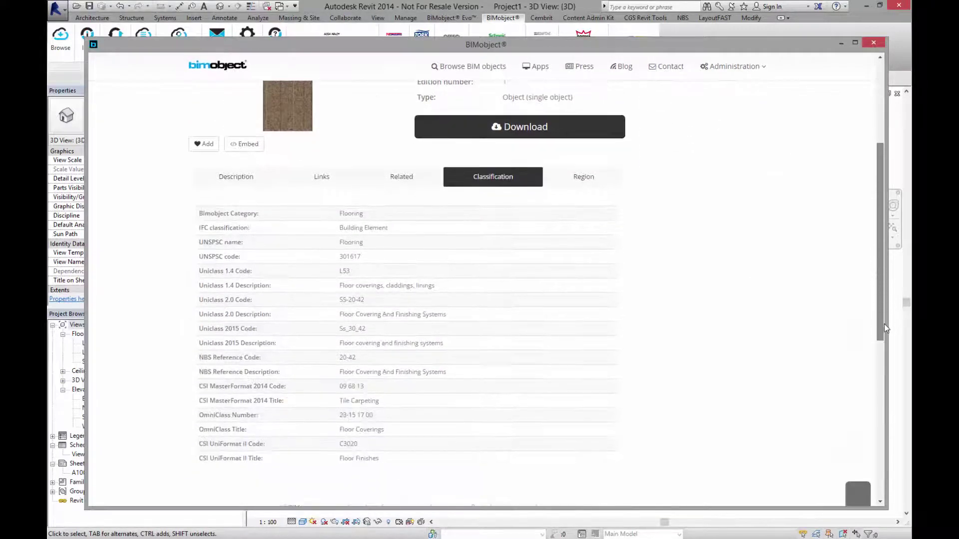
click(595, 182)
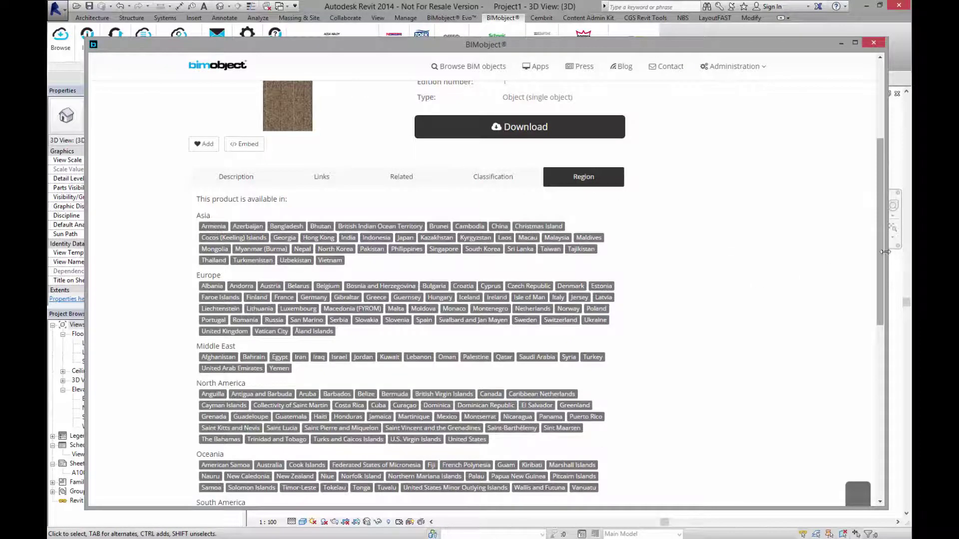
drag(880, 228, 878, 101)
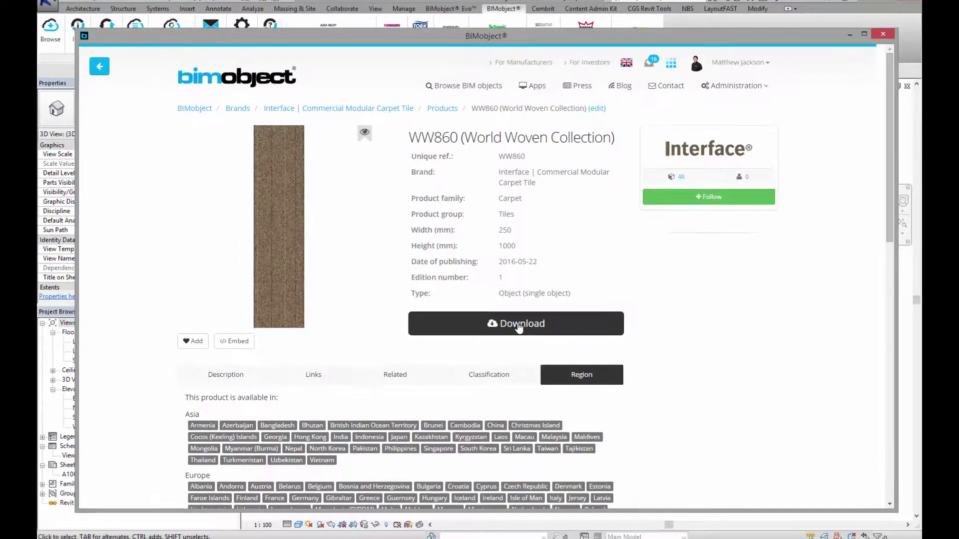
List WW860's downloads: ArchiCAD, AutoCAD, texture library, Revit EMEA/APAC/AMS, SketchUp and Zip files
click(520, 325)
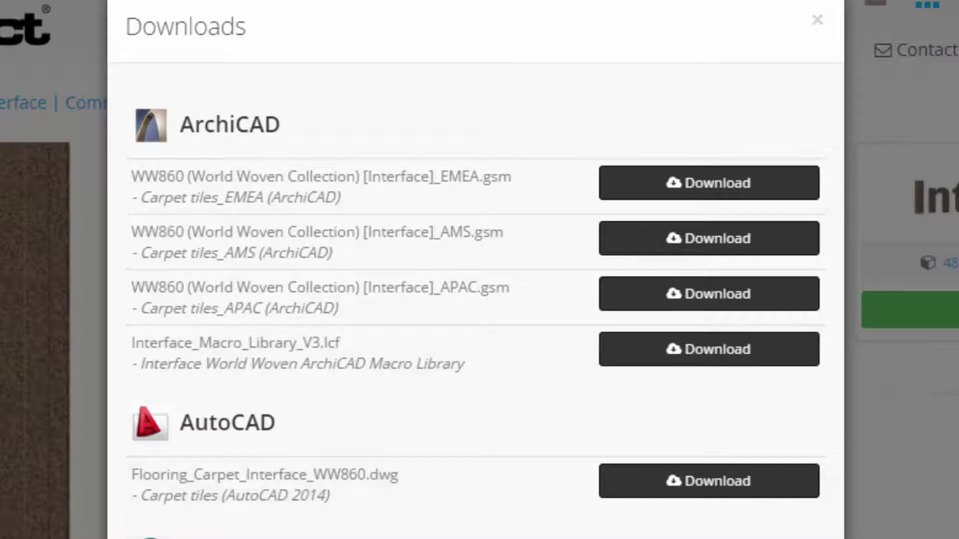
scroll(475, 299, down, 5)
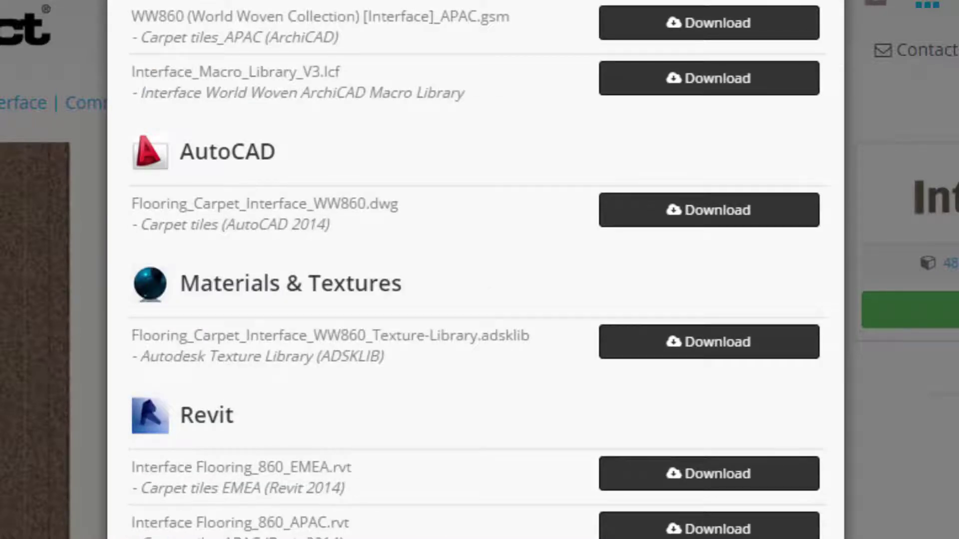
scroll(357, 205, down, 7)
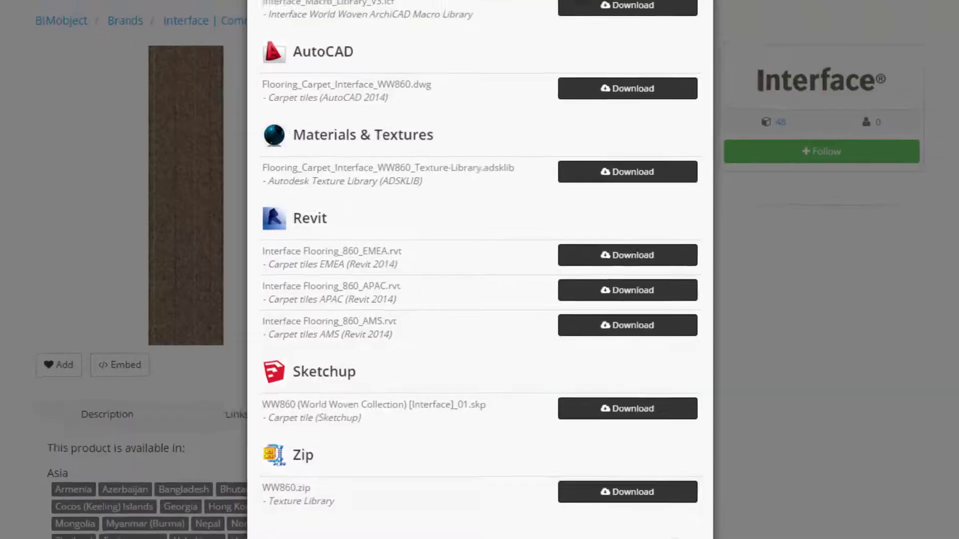
Close the Downloads dialog and BIMobject, then switch to the Floor Plan: UR203 - Ash view
click(636, 510)
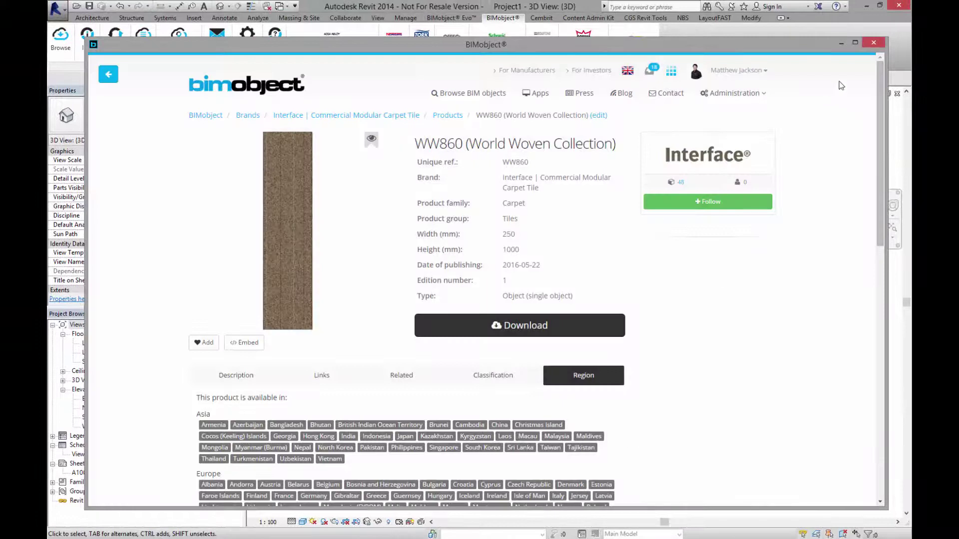
click(874, 44)
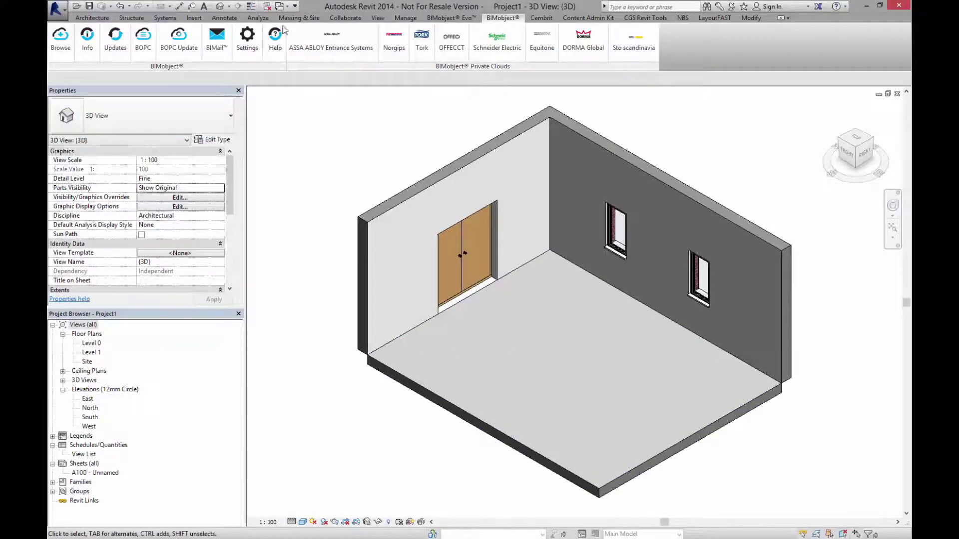
click(281, 6)
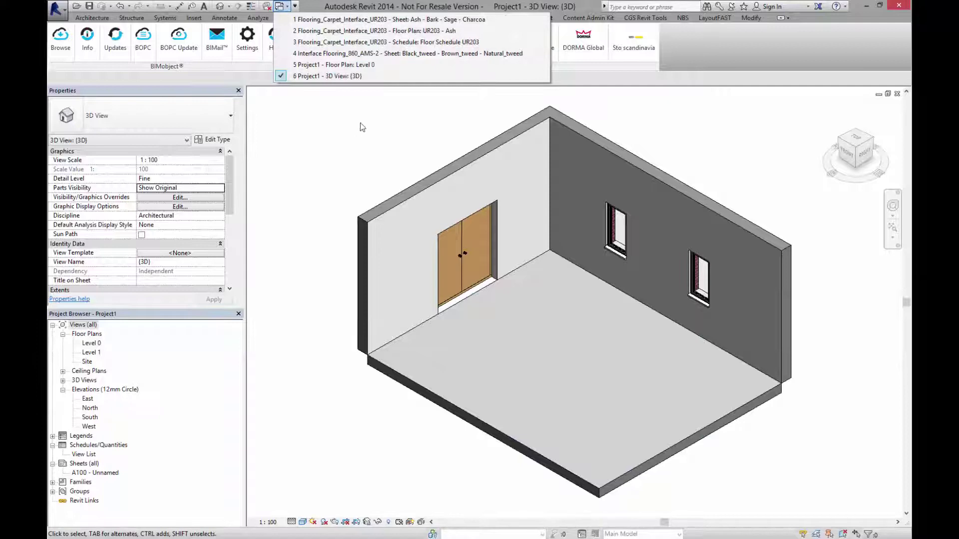
click(422, 31)
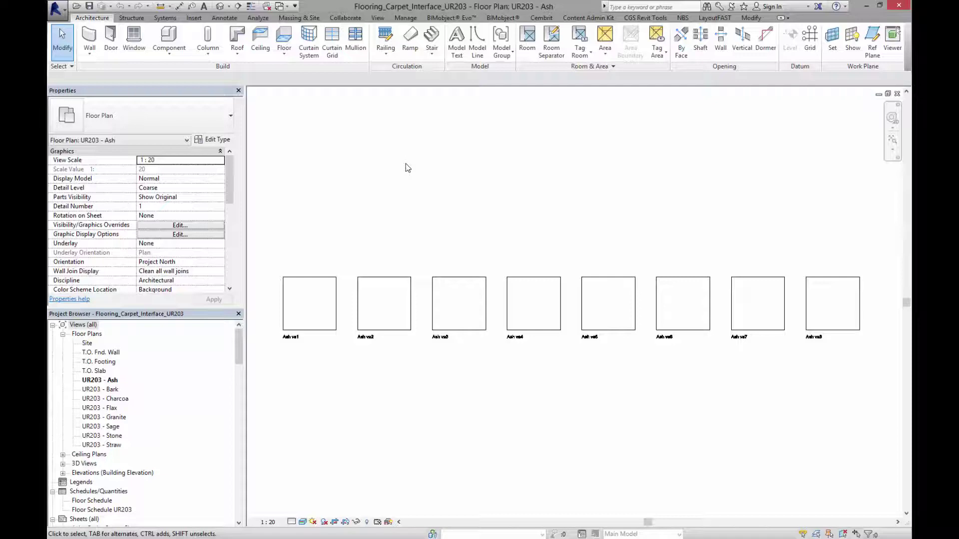
click(336, 325)
click(225, 140)
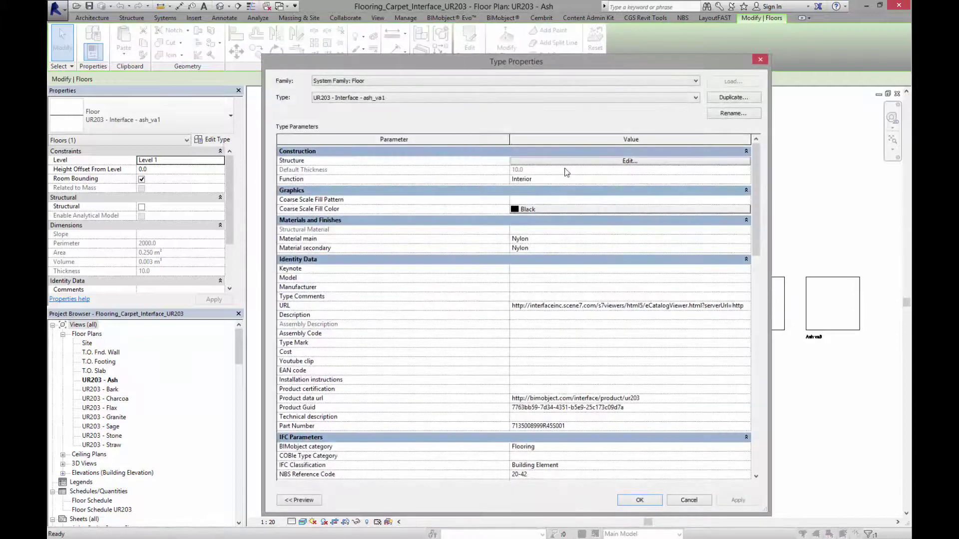
click(589, 161)
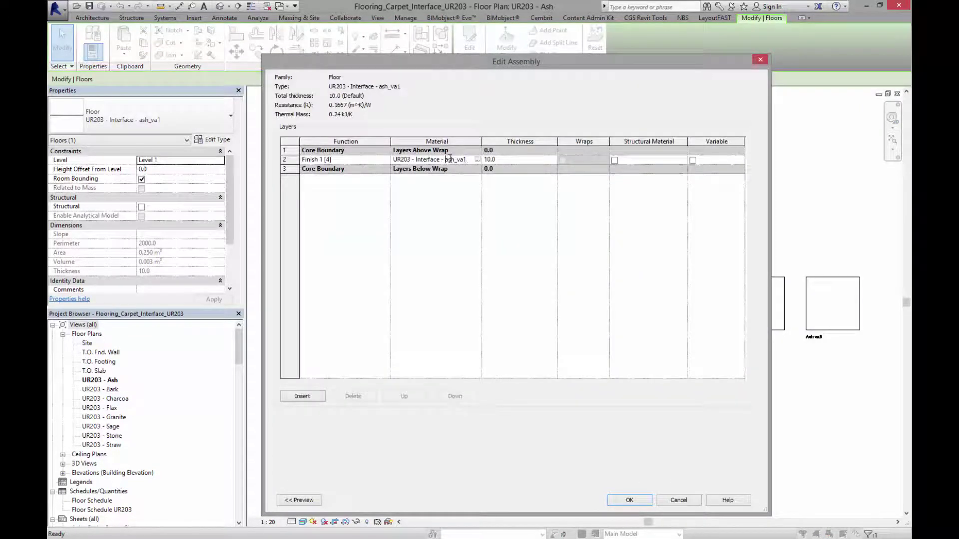
click(477, 161)
click(475, 159)
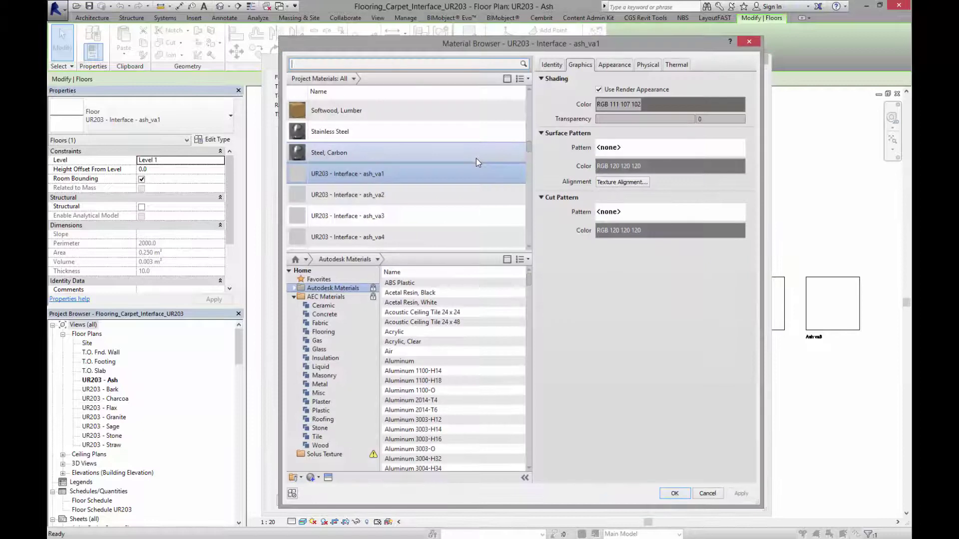
click(623, 65)
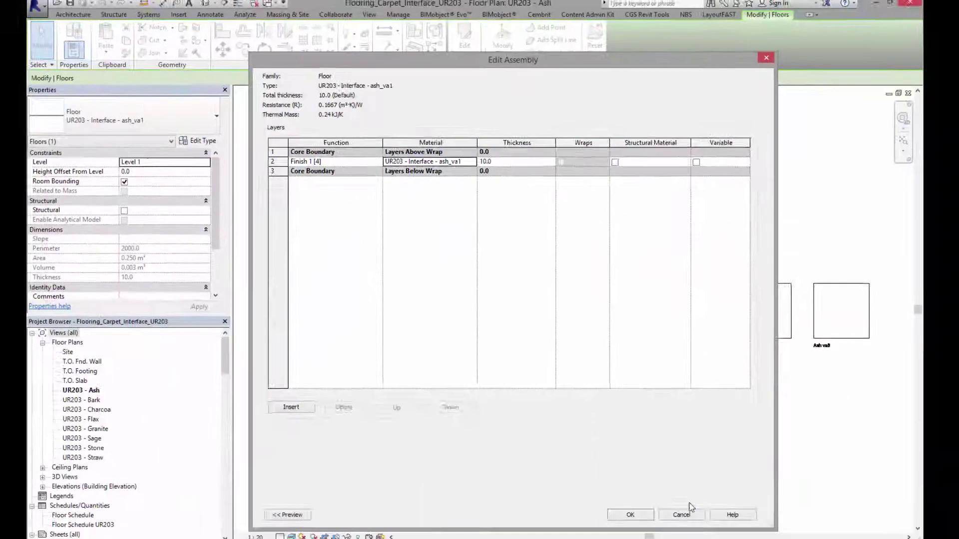
click(681, 510)
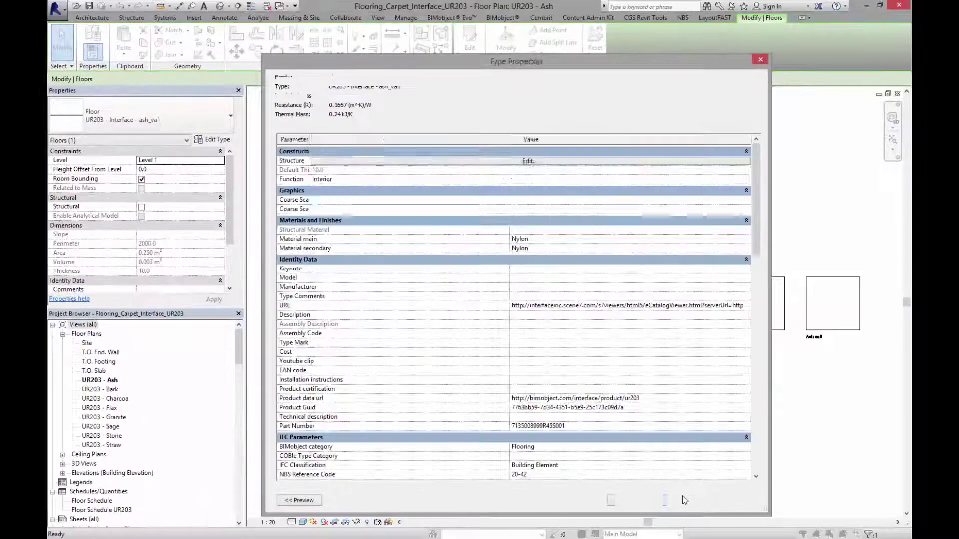
click(689, 500)
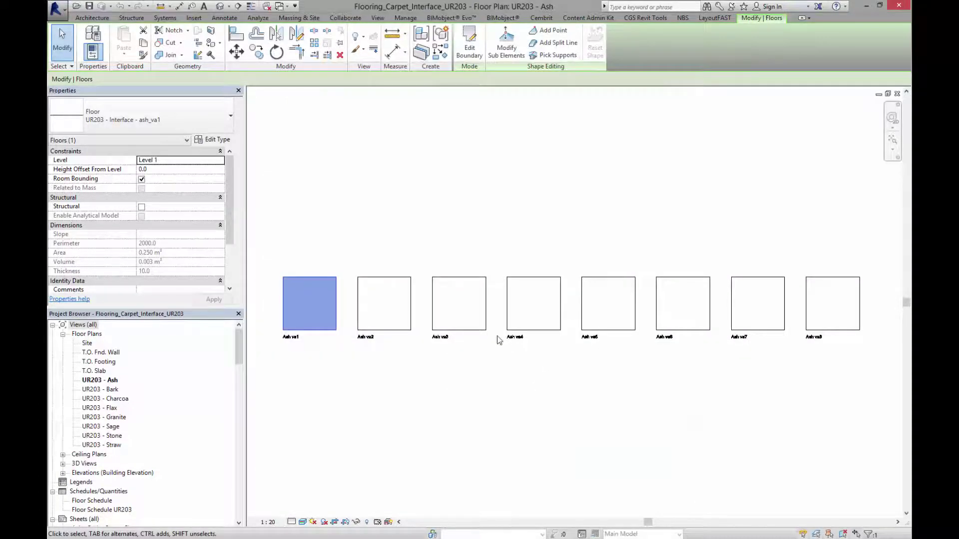
click(490, 370)
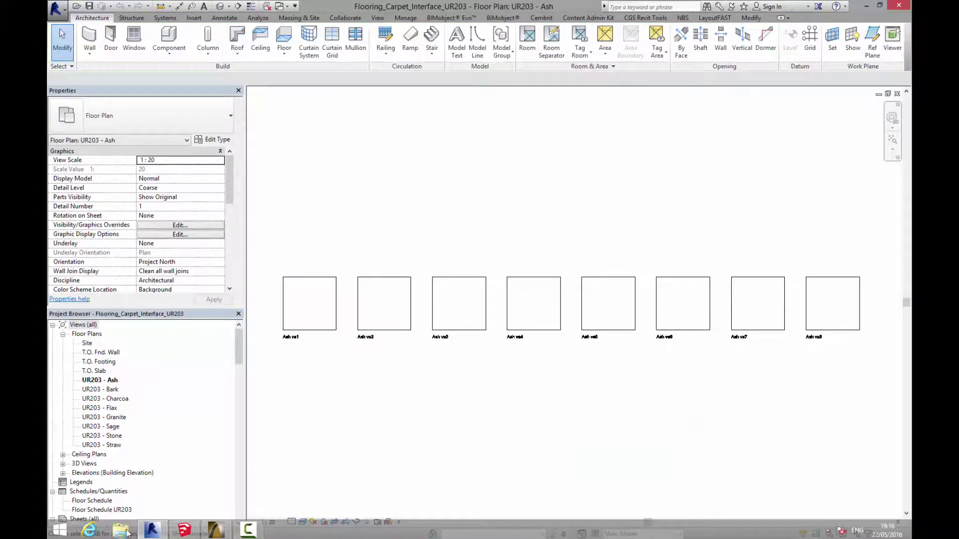
click(122, 530)
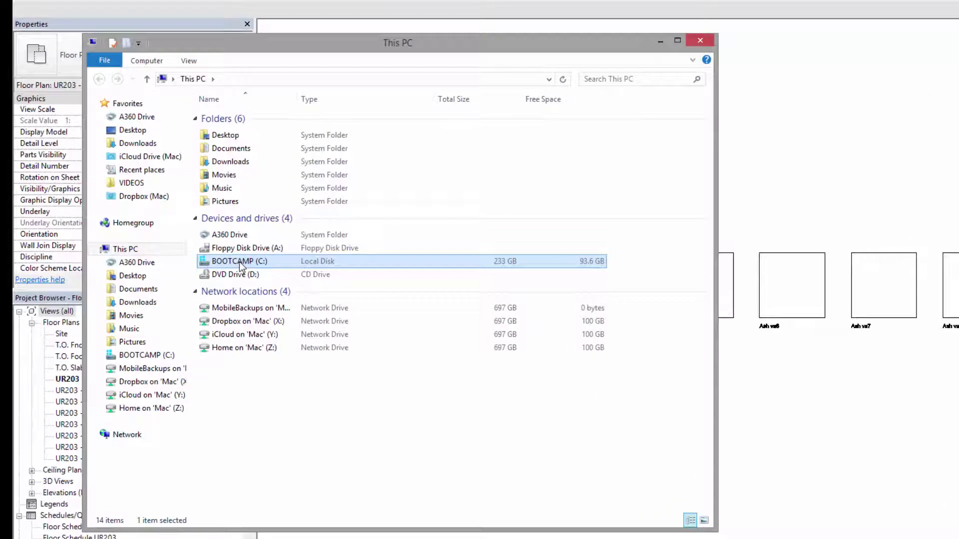
double_click(233, 284)
double_click(253, 185)
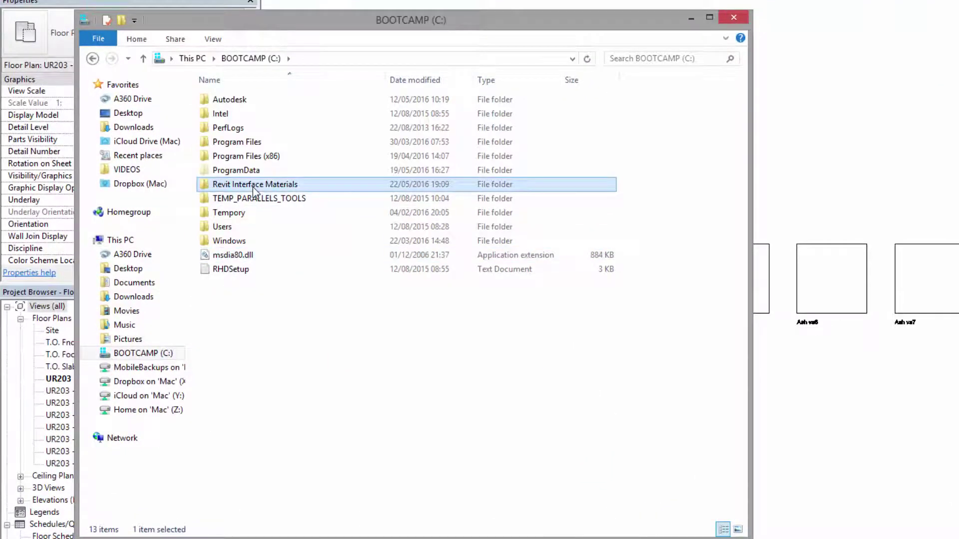
click(239, 101)
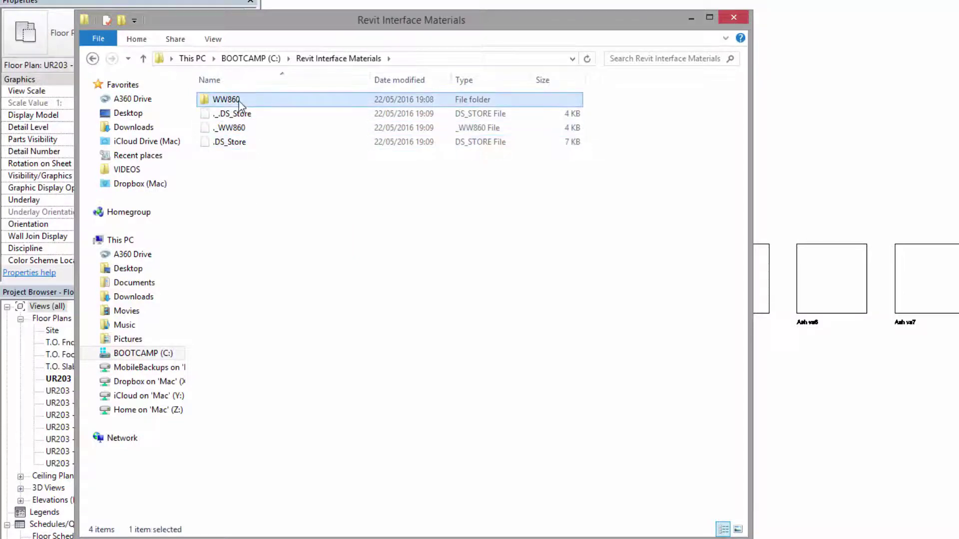
double_click(241, 101)
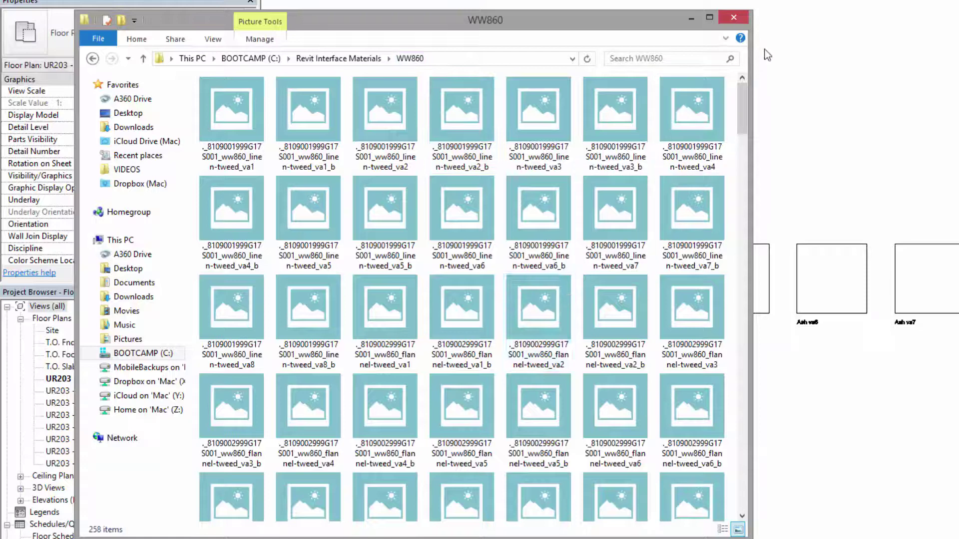
click(738, 17)
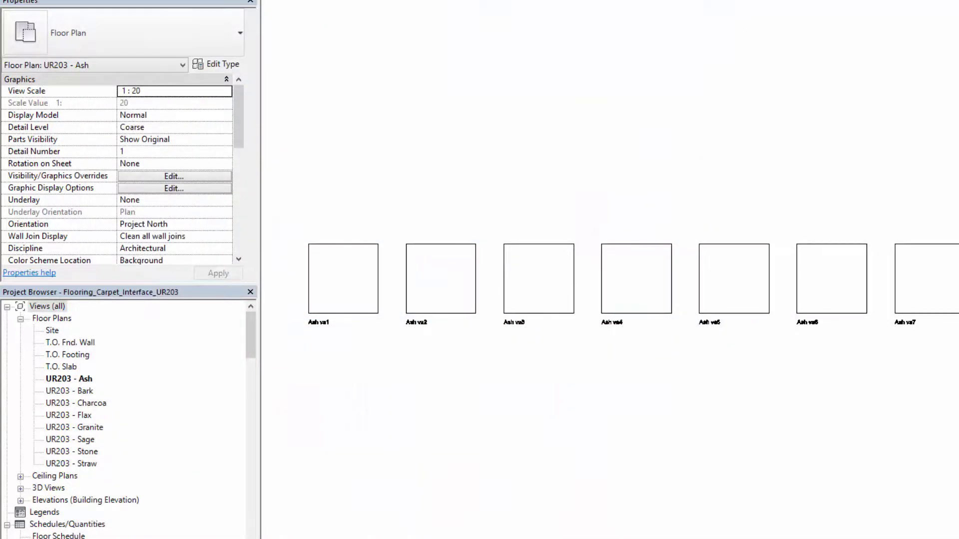
Switch to the Interface Flooring black tweed sheet and open the WW860-black_tweed floor plan
click(283, 6)
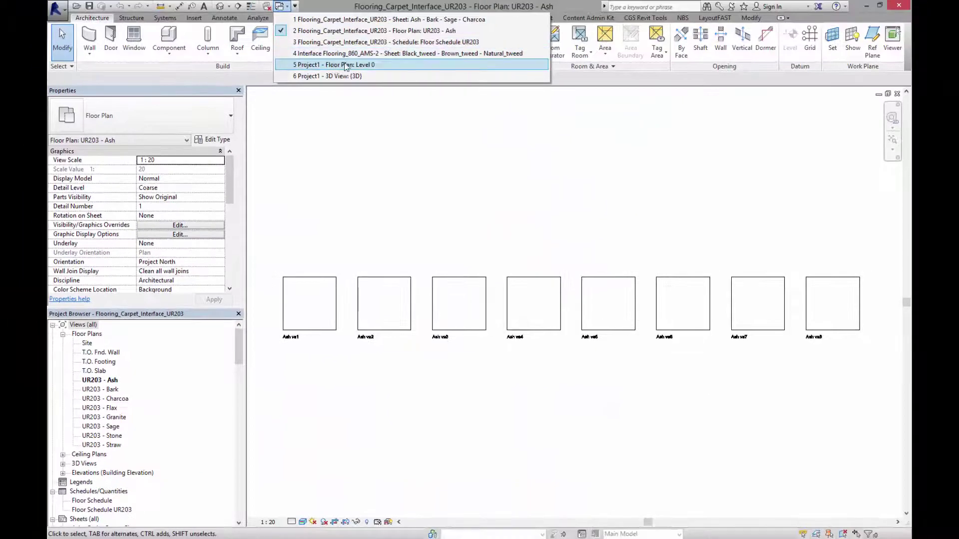
click(364, 54)
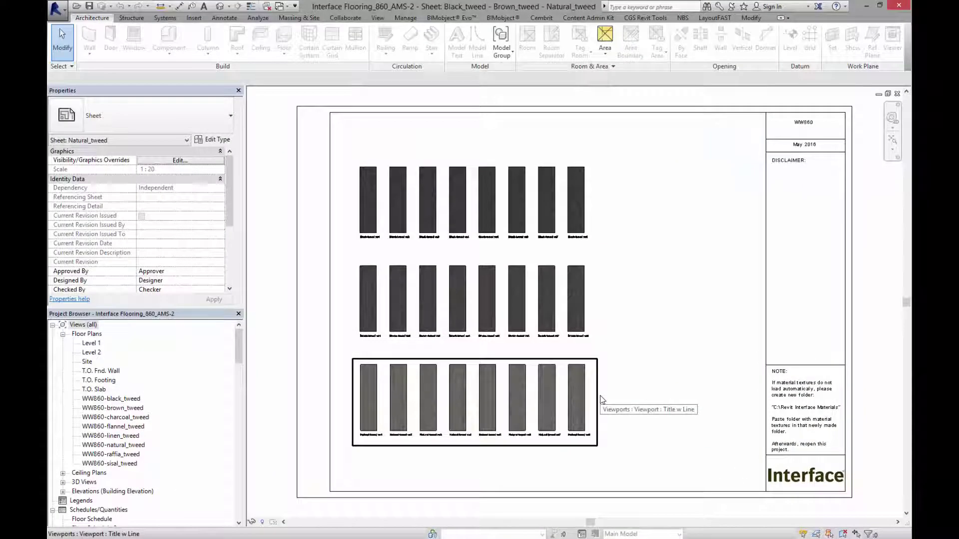
double_click(130, 399)
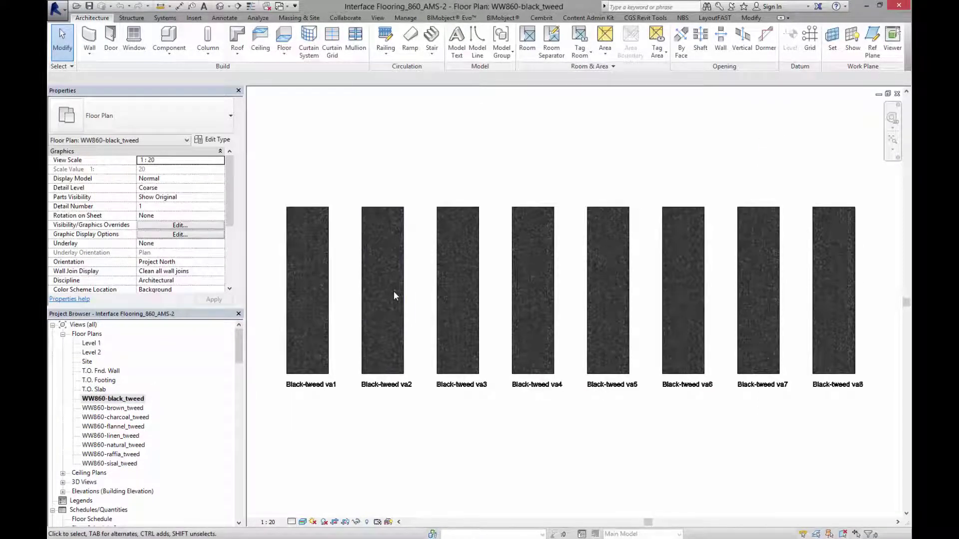
Paste the Black-tweed va1 tile into Project1's 3D view with duplicated types, beside the room
click(329, 304)
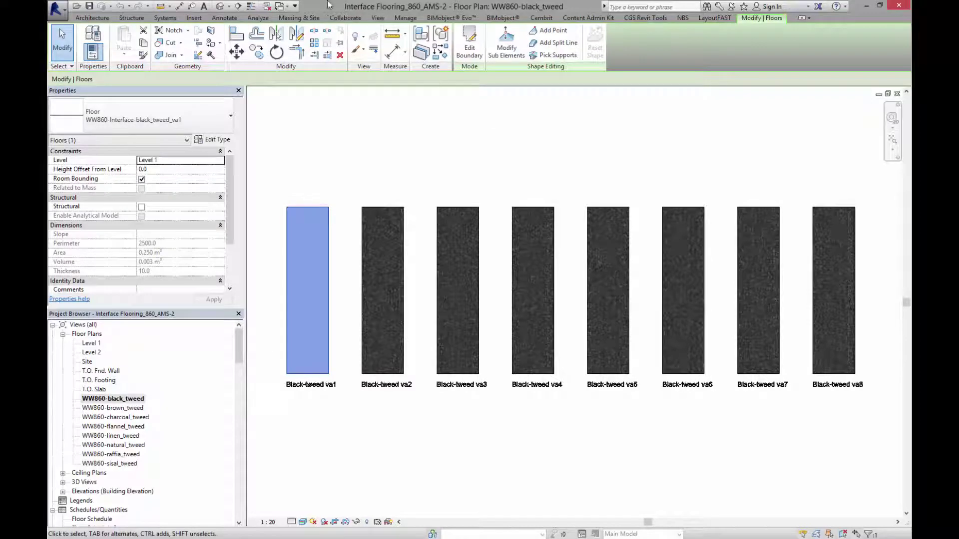
click(280, 6)
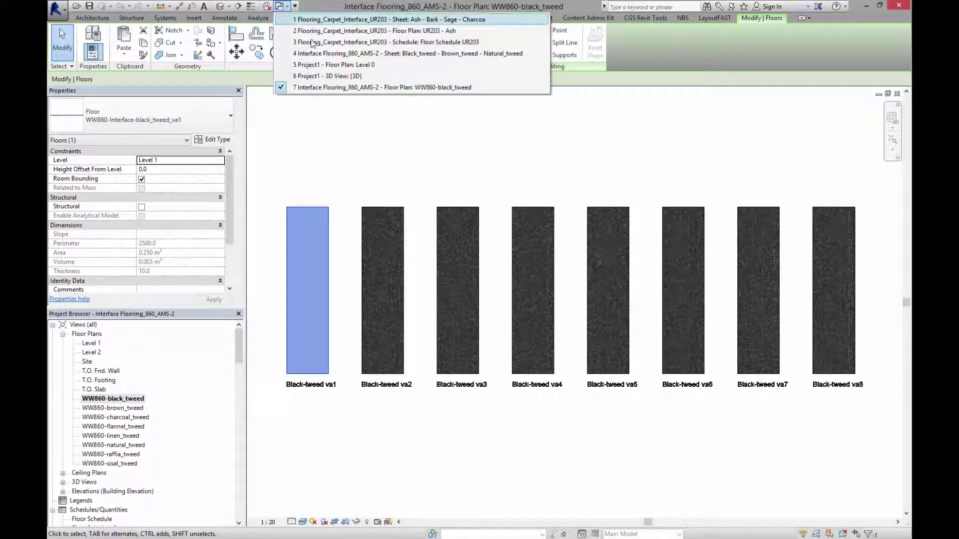
click(326, 75)
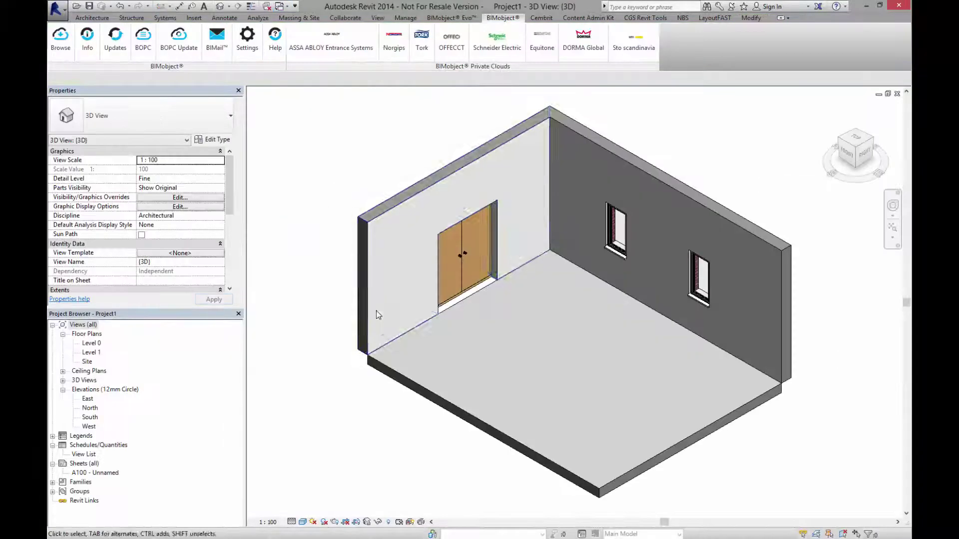
key(ctrl+v)
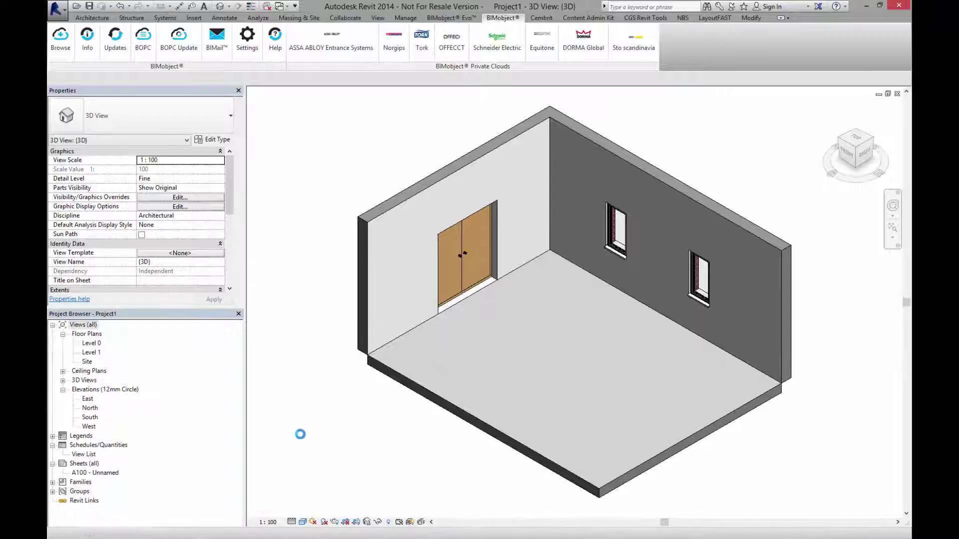
click(505, 318)
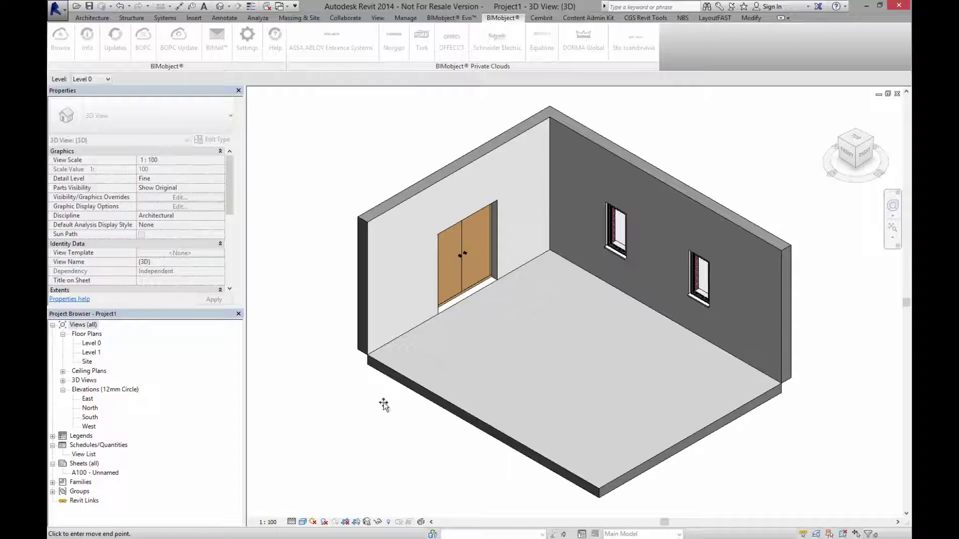
click(296, 438)
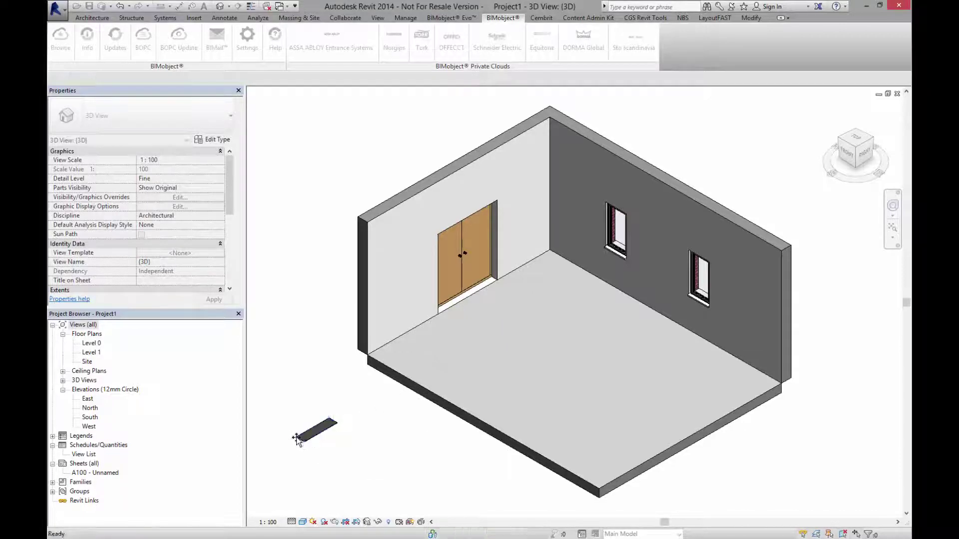
click(368, 467)
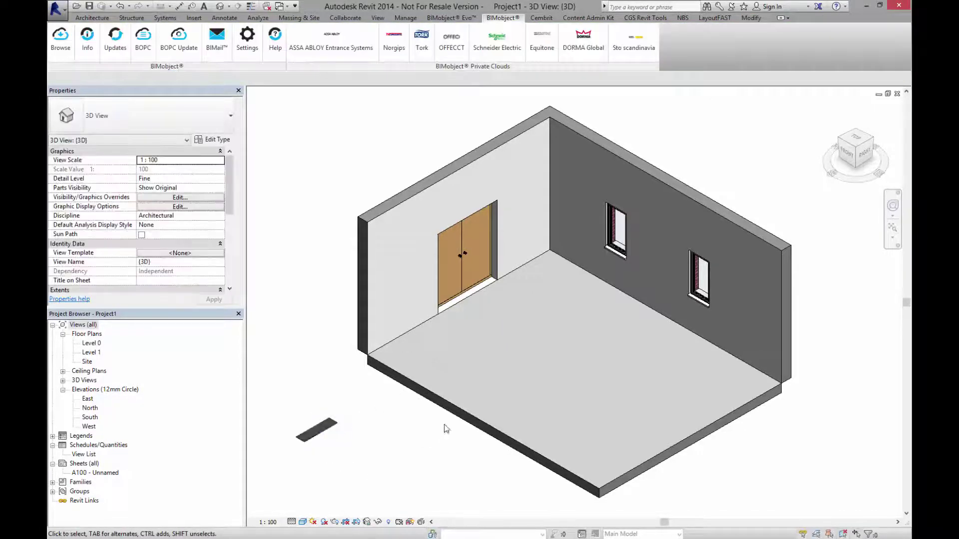
Switch the room's timber floor to the WW860-Interface-black_tweed_va1 floor type
click(470, 417)
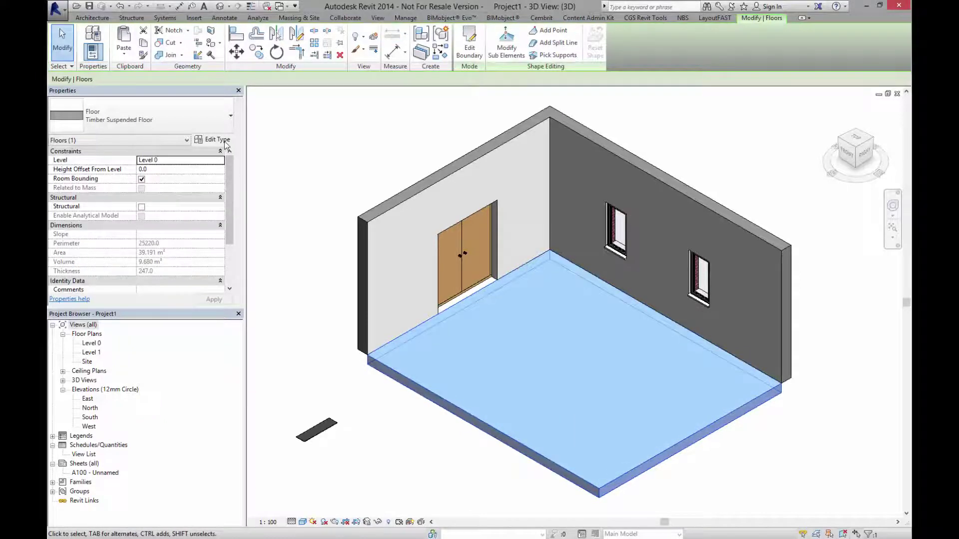
click(224, 142)
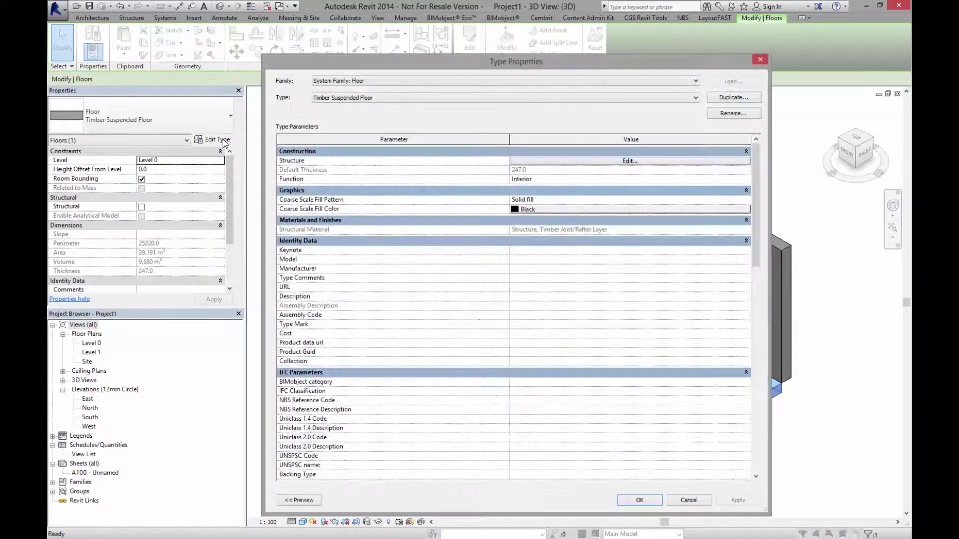
click(759, 60)
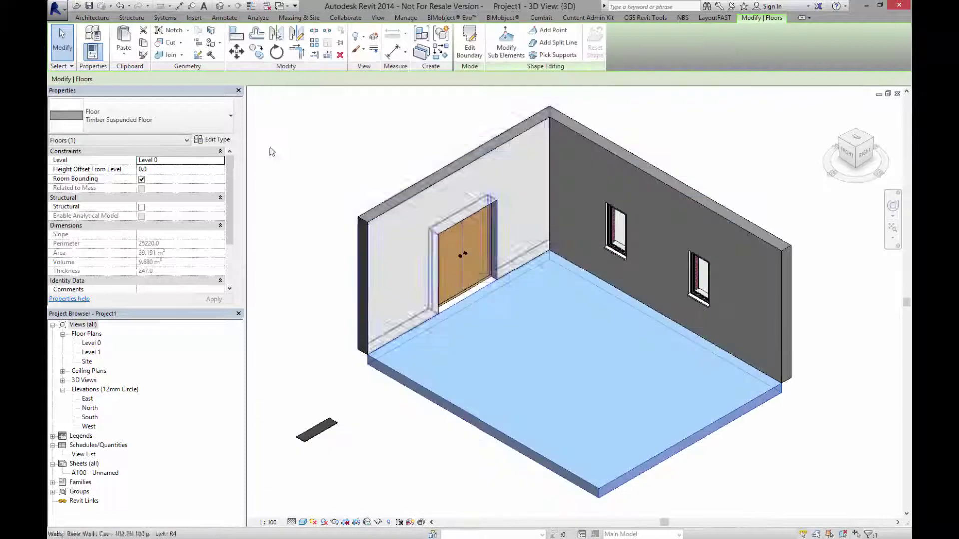
click(179, 117)
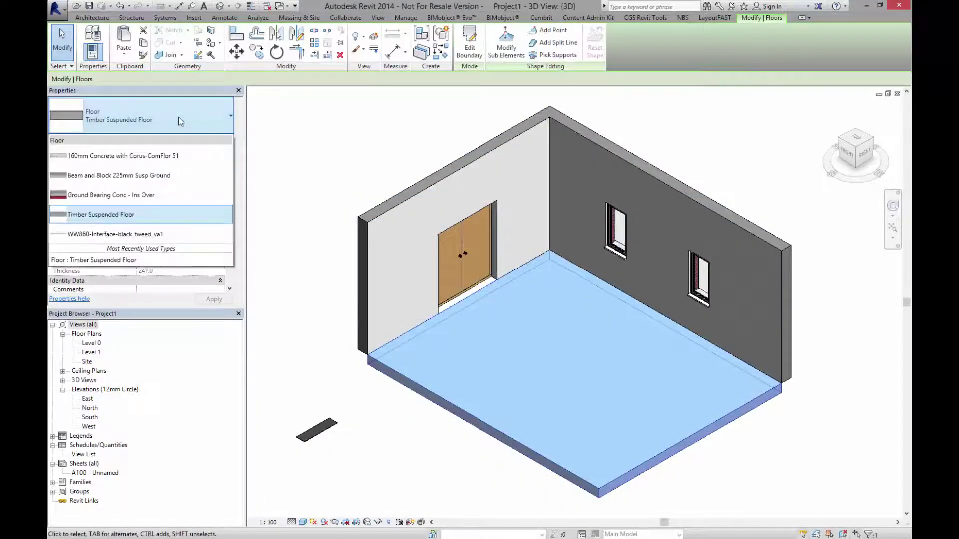
click(120, 234)
click(365, 428)
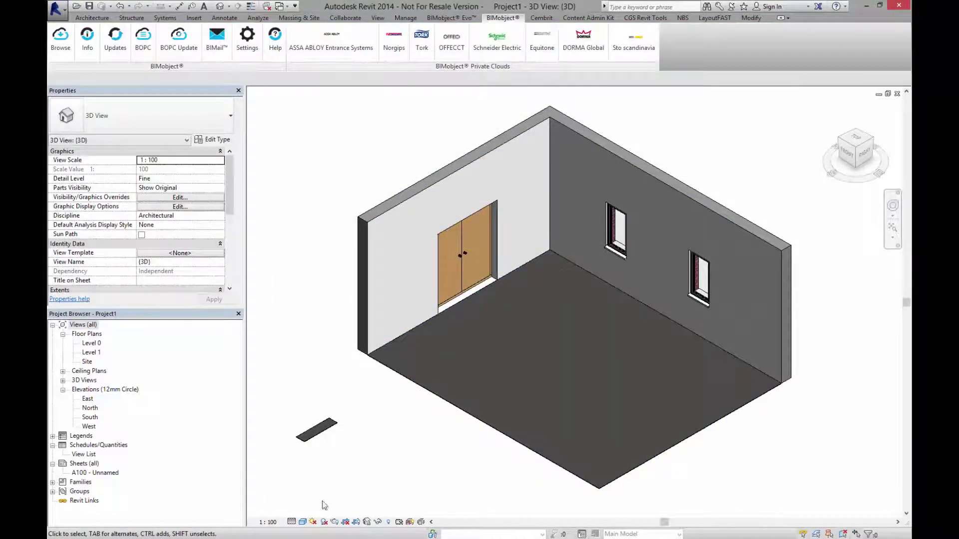
Set the 3D view to the Realistic visual style and zoom in on the carpet
click(303, 522)
click(322, 501)
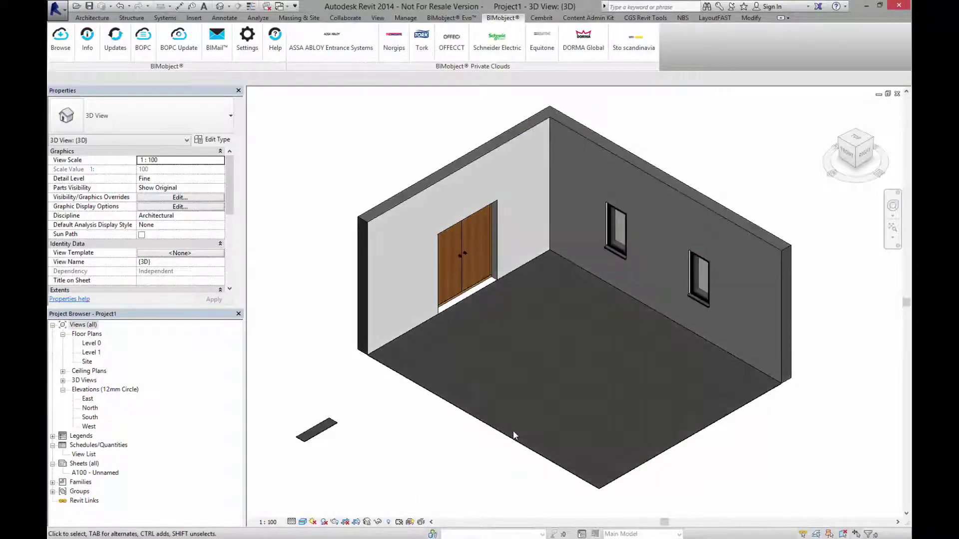
scroll(619, 317, up, 6)
scroll(627, 309, up, 3)
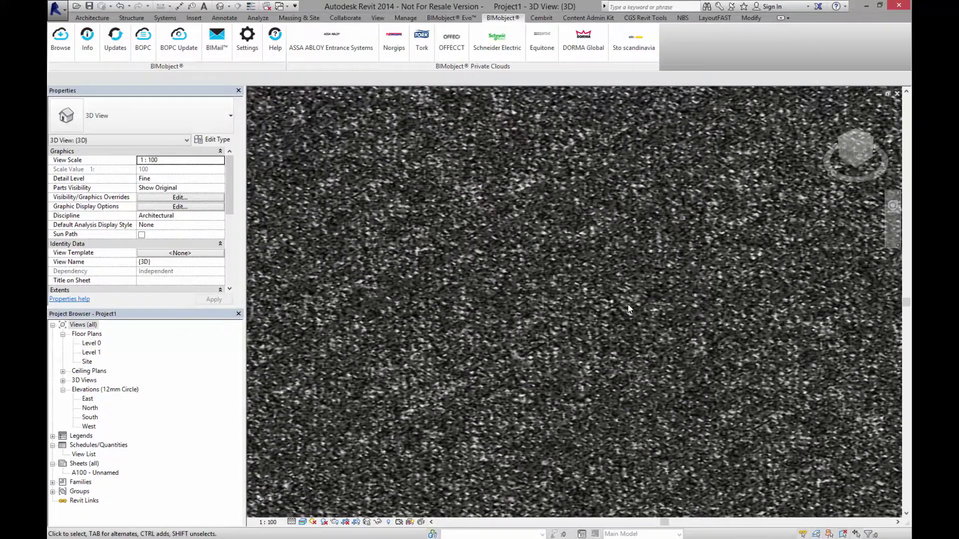
scroll(628, 309, down, 2)
scroll(628, 304, down, 8)
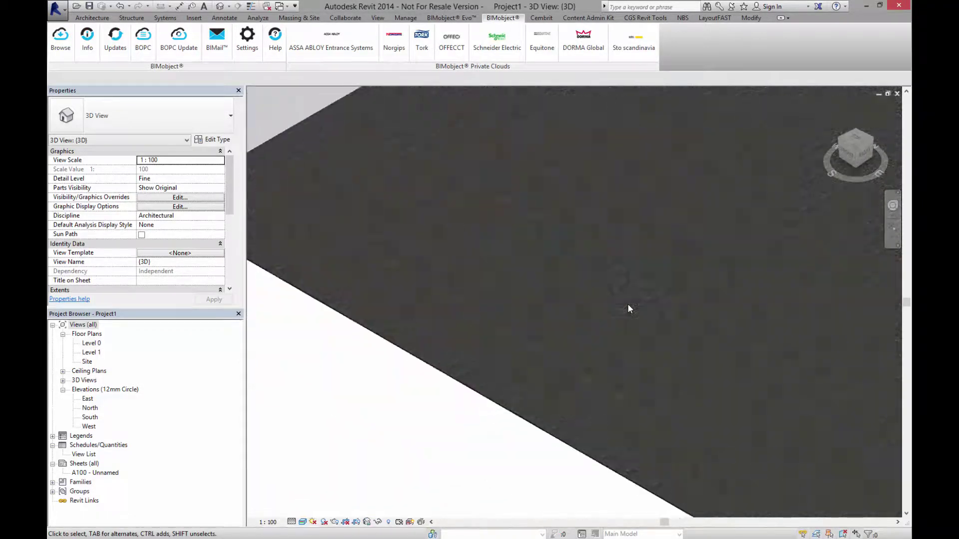
scroll(768, 293, up, 1)
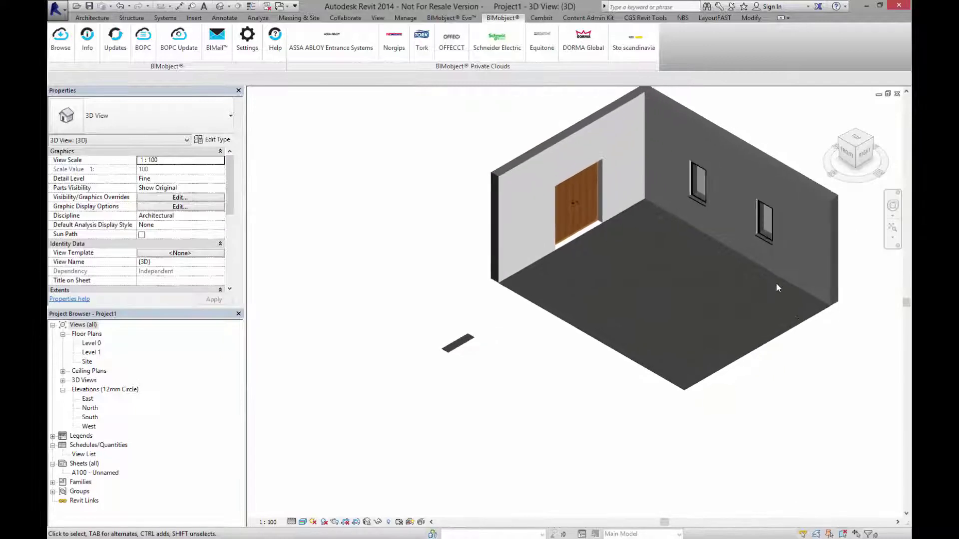
Assign the Ground Bearing Conc - Ins Over type to the room floor
click(652, 372)
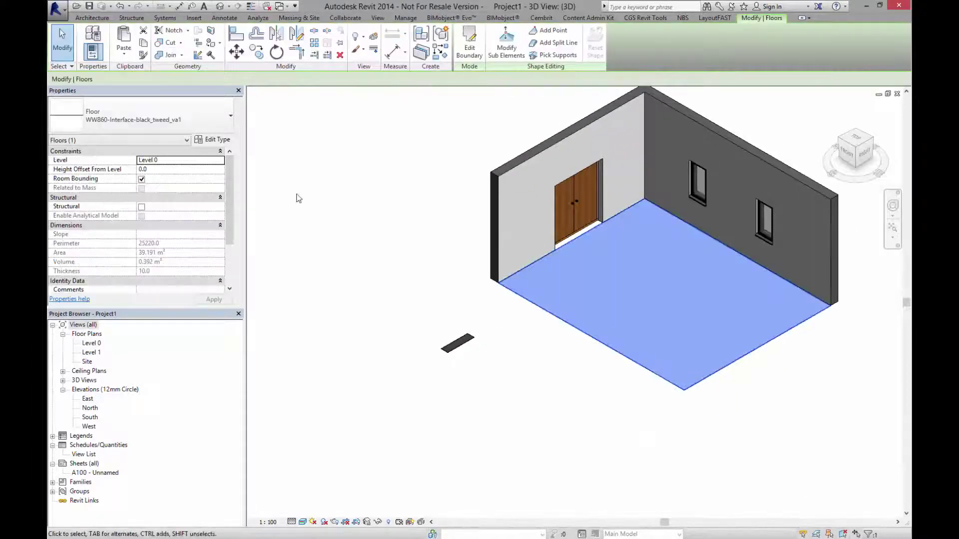
click(208, 120)
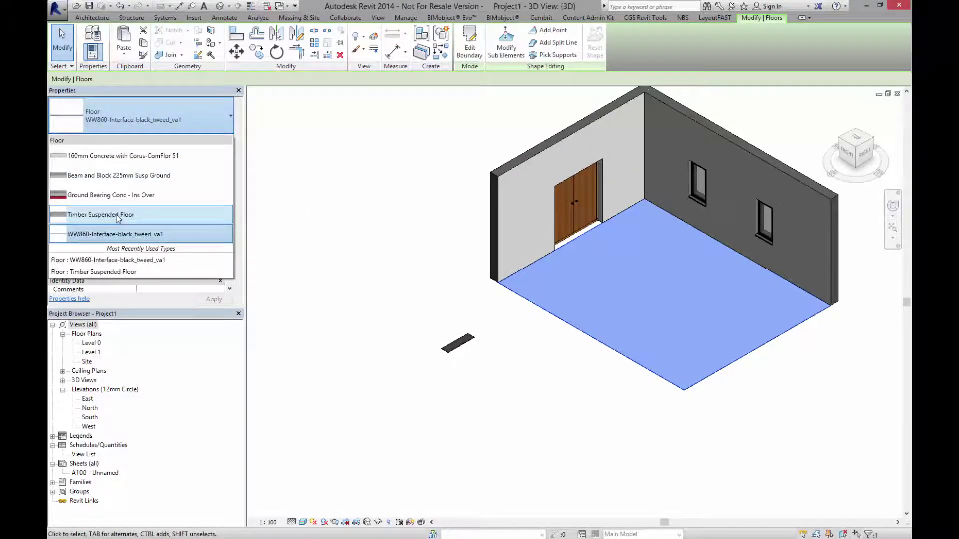
click(117, 195)
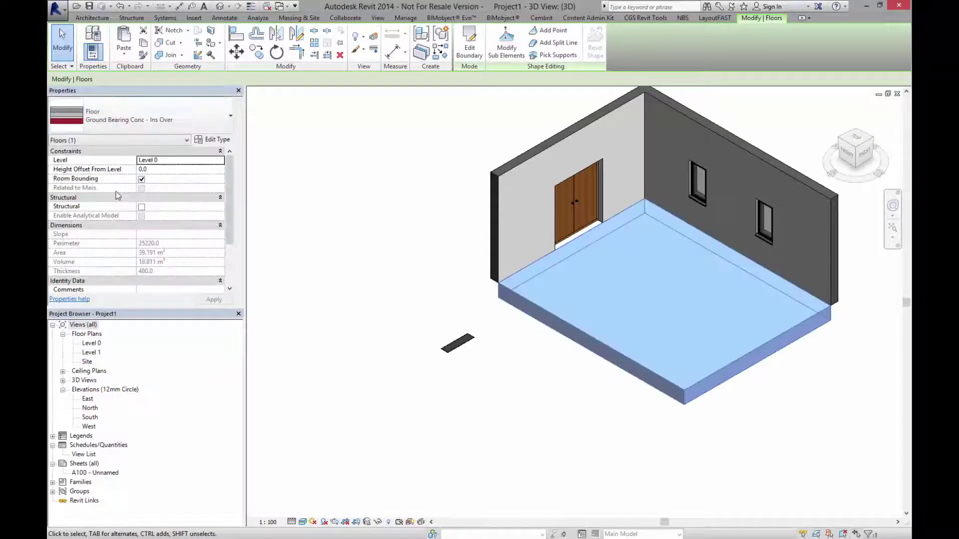
click(369, 258)
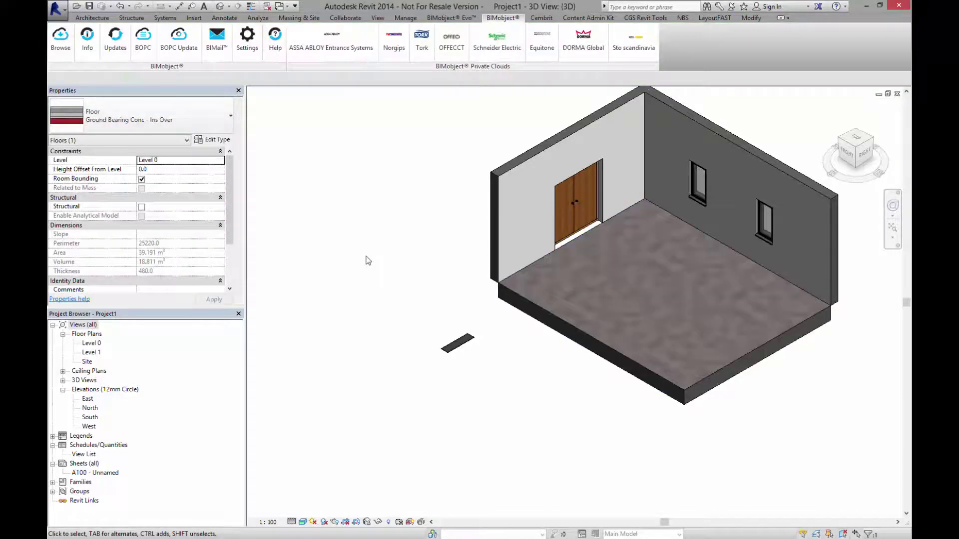
Enter and cancel the floor's boundary sketch edit, then reopen the floor type list
click(551, 315)
double_click(552, 314)
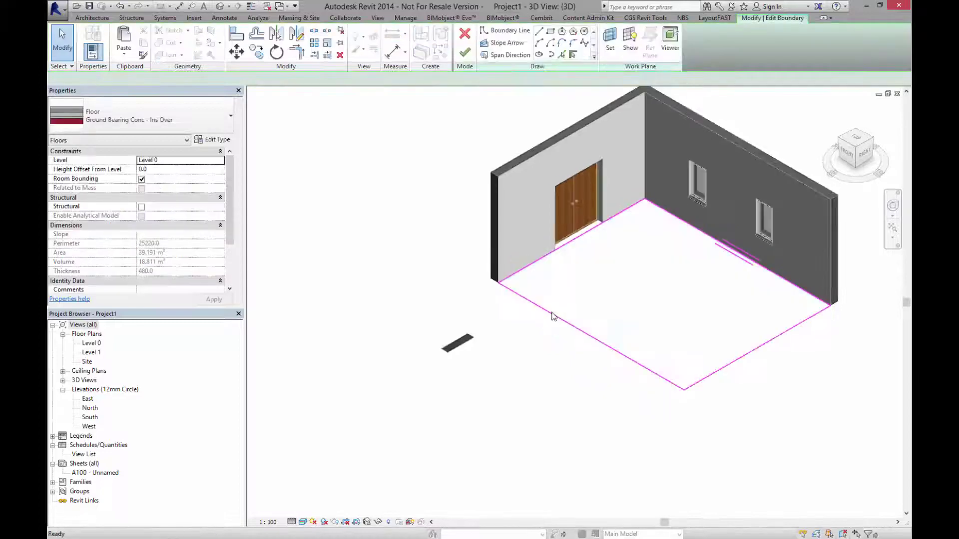
click(470, 39)
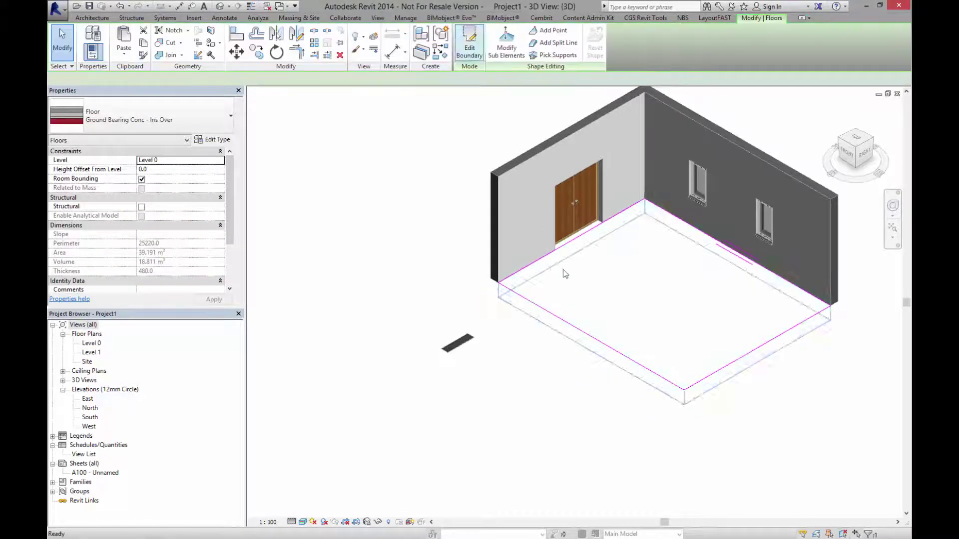
click(219, 125)
Open the Ground Bearing Conc - Ins Over layer structure and edit the top finish layer's material
click(269, 145)
click(212, 139)
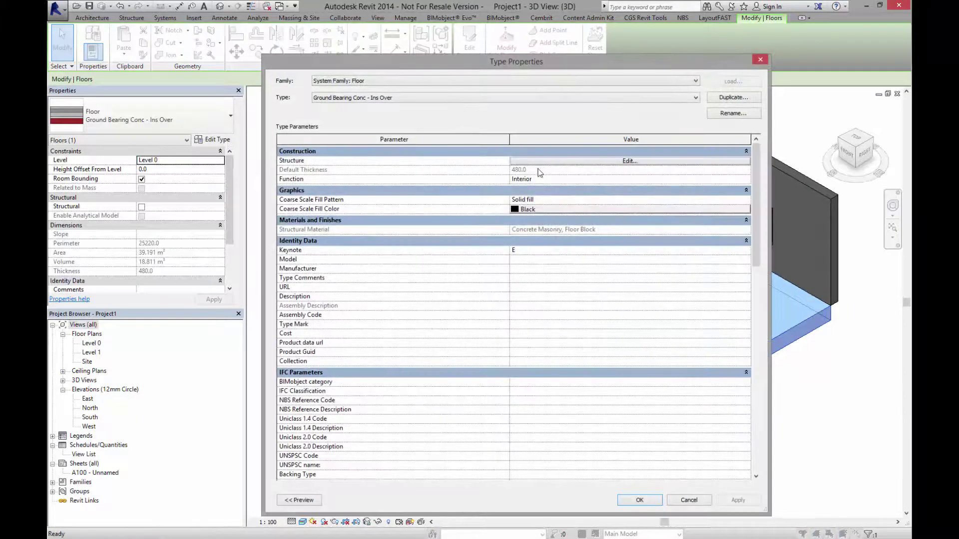
click(552, 163)
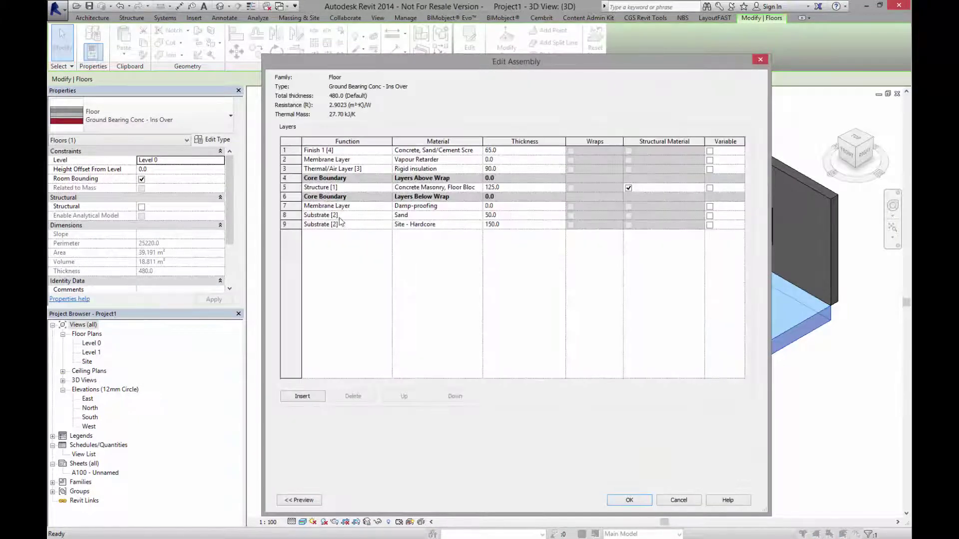
click(417, 150)
click(478, 151)
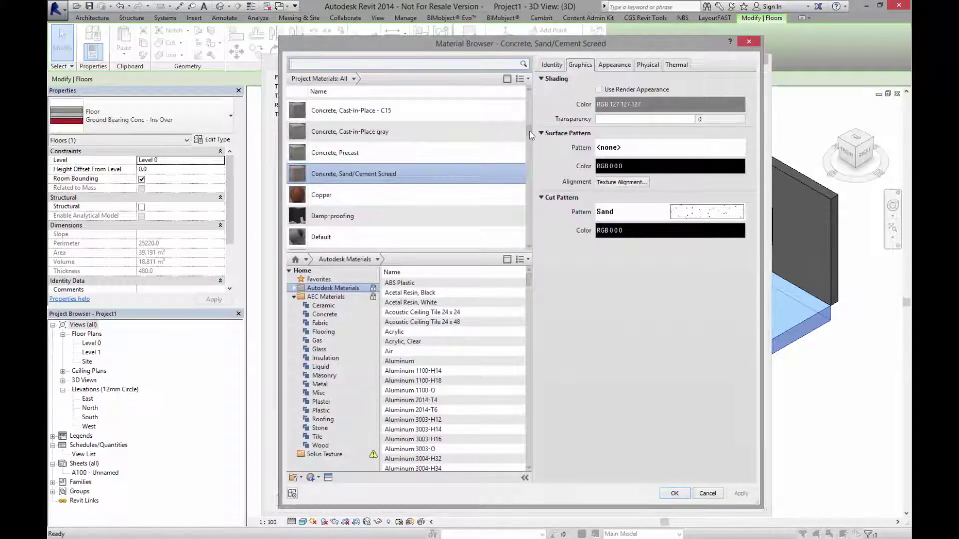
Assign WW860-Interface-black_tweed_va1 to the 65 mm finish layer and confirm all dialogs
drag(530, 131, 537, 240)
click(416, 239)
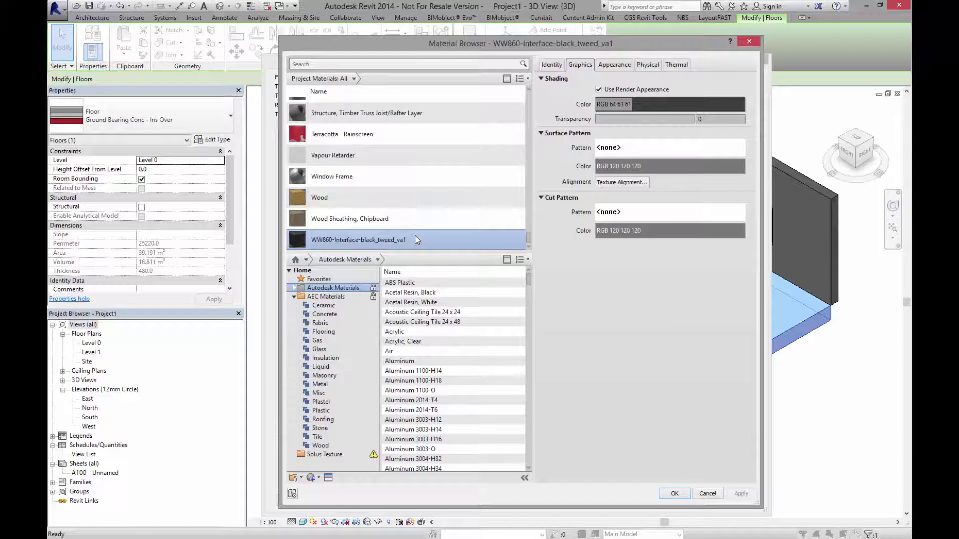
click(618, 66)
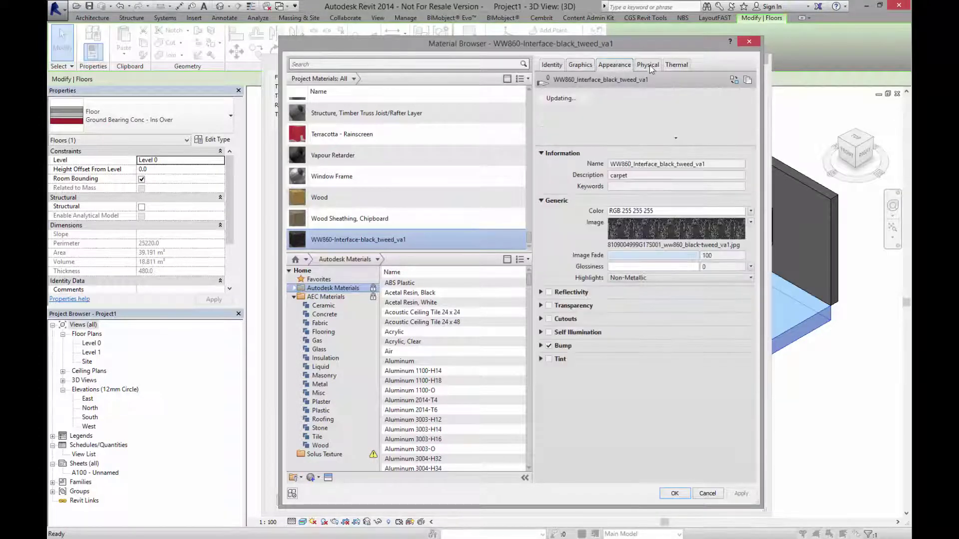
click(678, 65)
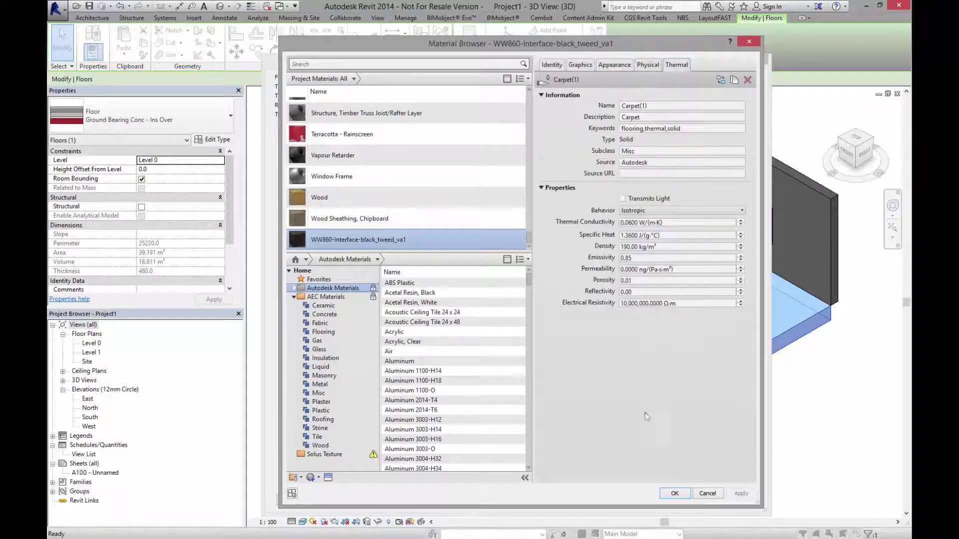
click(672, 496)
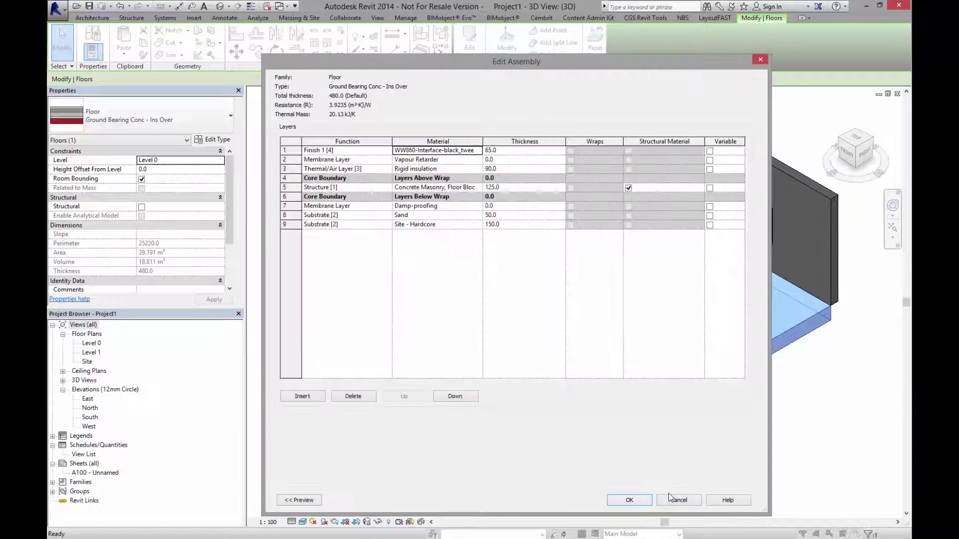
click(630, 501)
click(629, 499)
click(572, 454)
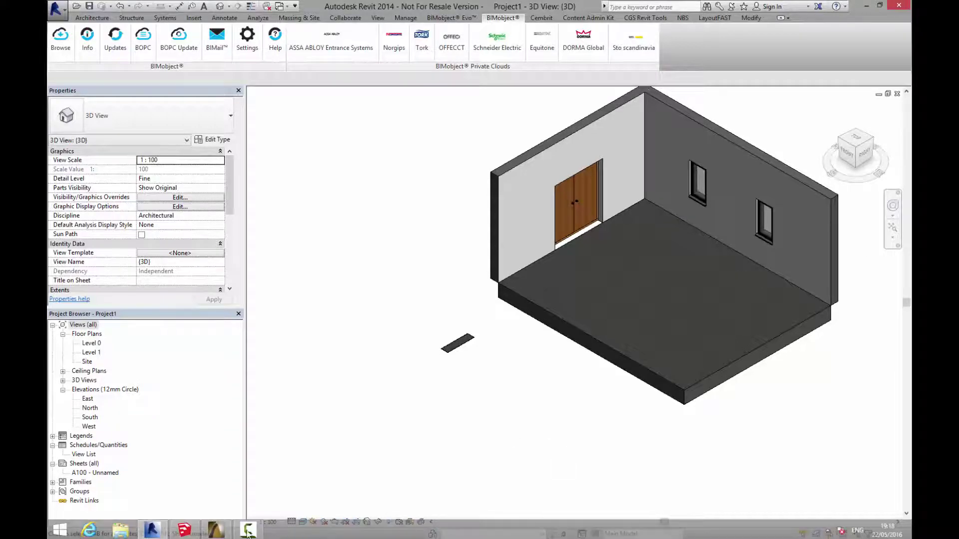
In ArchiCAD, draw a closed chain of four walls with a slanted bottom wall, then zoom in
click(215, 530)
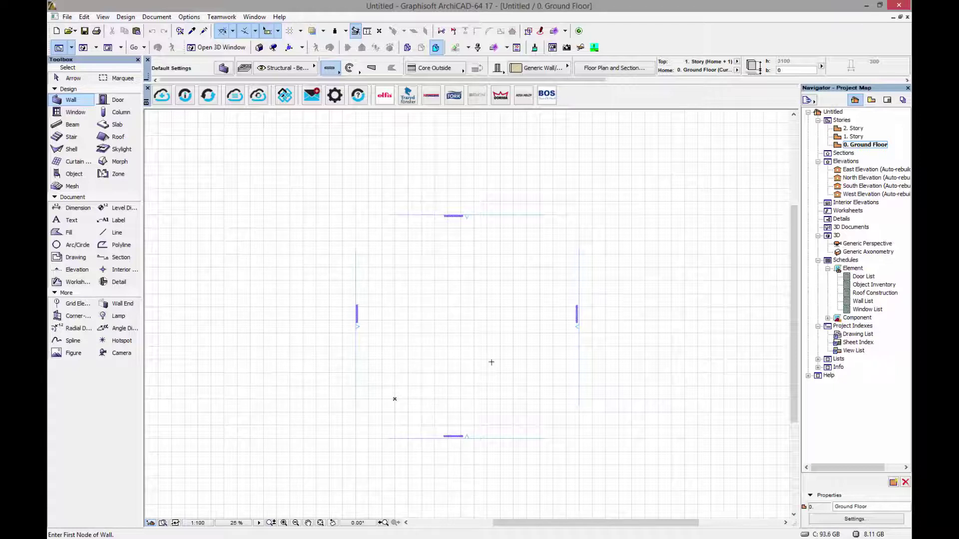
click(431, 346)
click(432, 291)
click(433, 289)
click(485, 288)
click(486, 288)
click(484, 360)
click(432, 346)
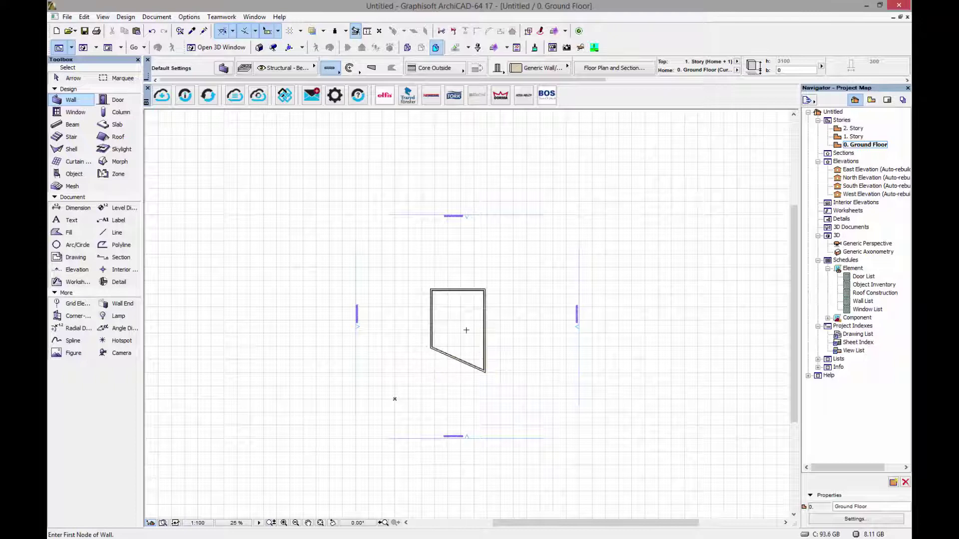
scroll(465, 330, up, 3)
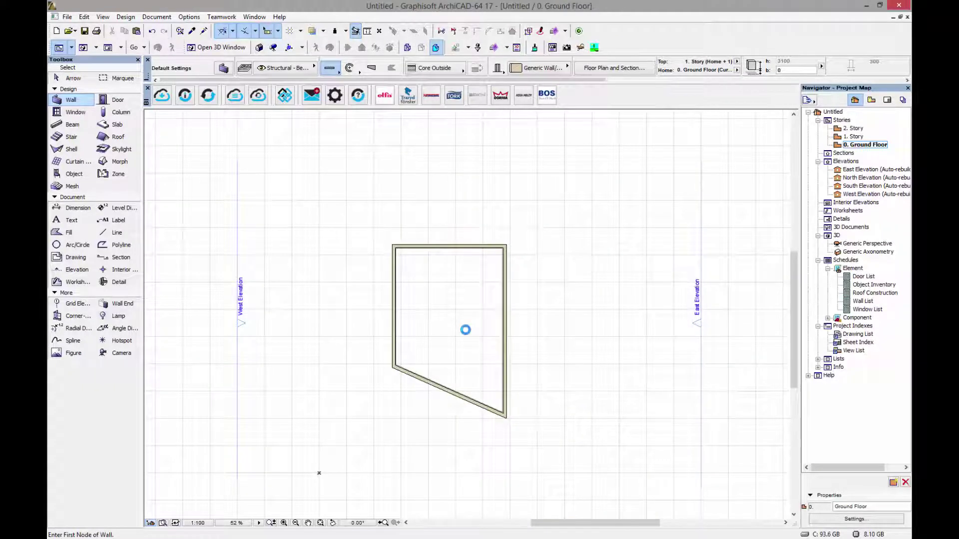
scroll(465, 330, up, 1)
Place a zone inside the enclosed walls and select it
click(118, 175)
click(449, 302)
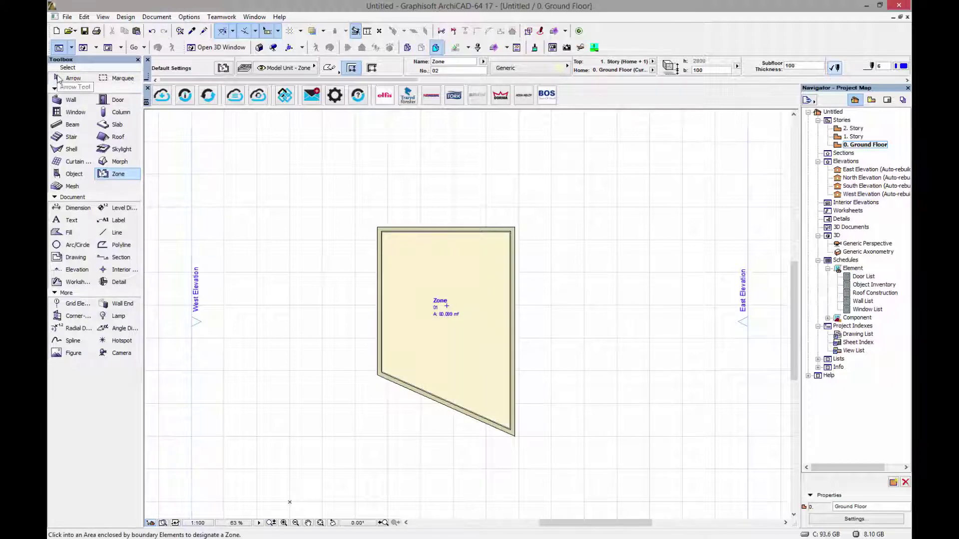
click(60, 78)
click(442, 319)
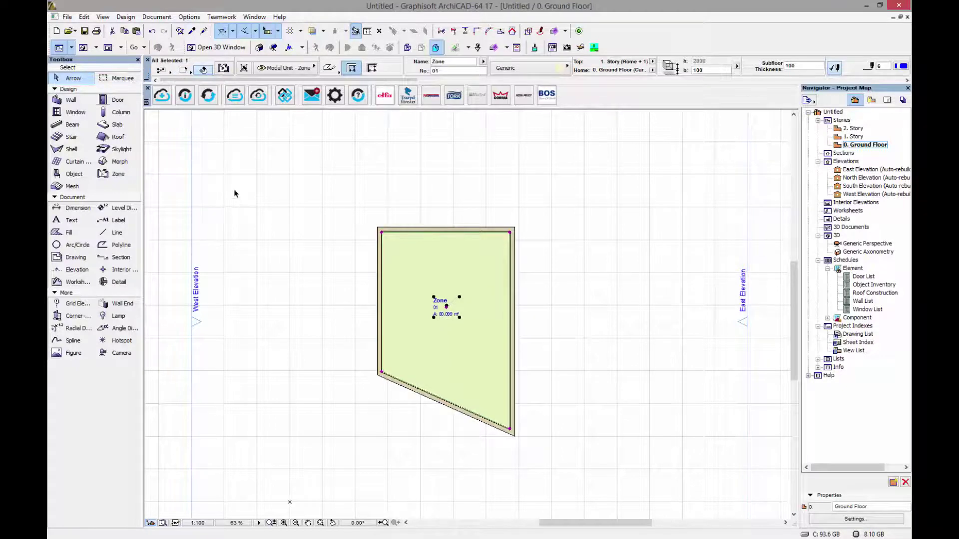
Open Create Room Accessories from Design Extras > Interior Wizard for the zone
click(126, 16)
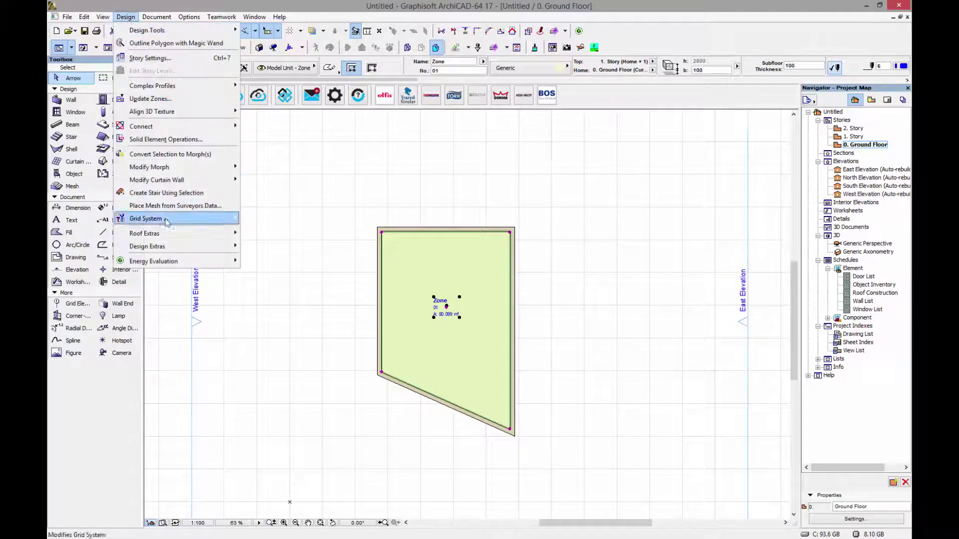
mouse_move(149, 247)
mouse_move(292, 262)
click(337, 259)
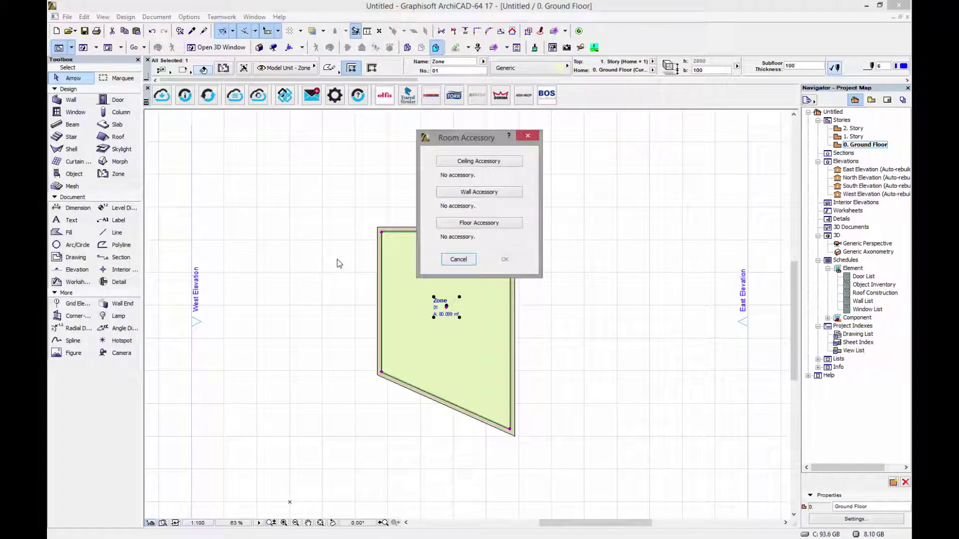
Pick the WW865 Interface carpet as the zone's floor accessory, coloured Highland warp
click(485, 225)
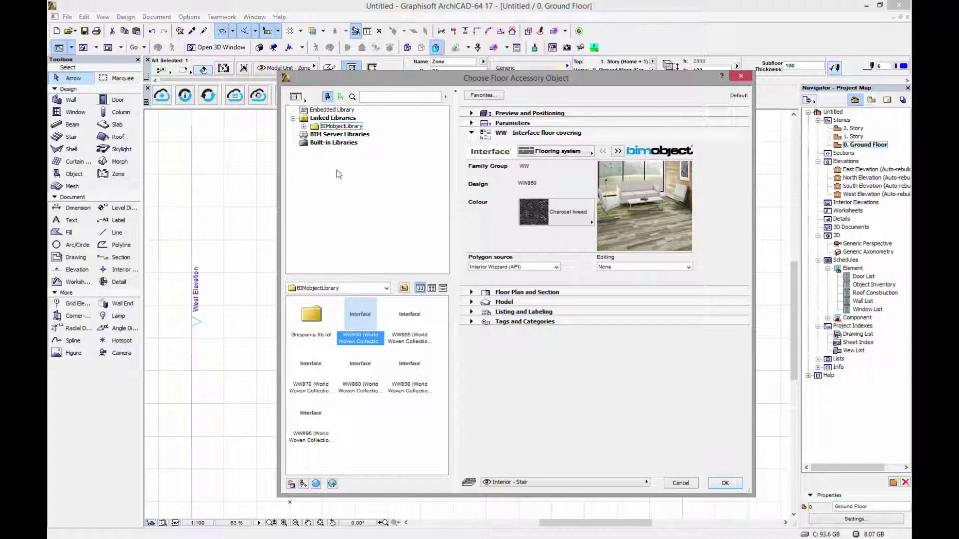
click(413, 324)
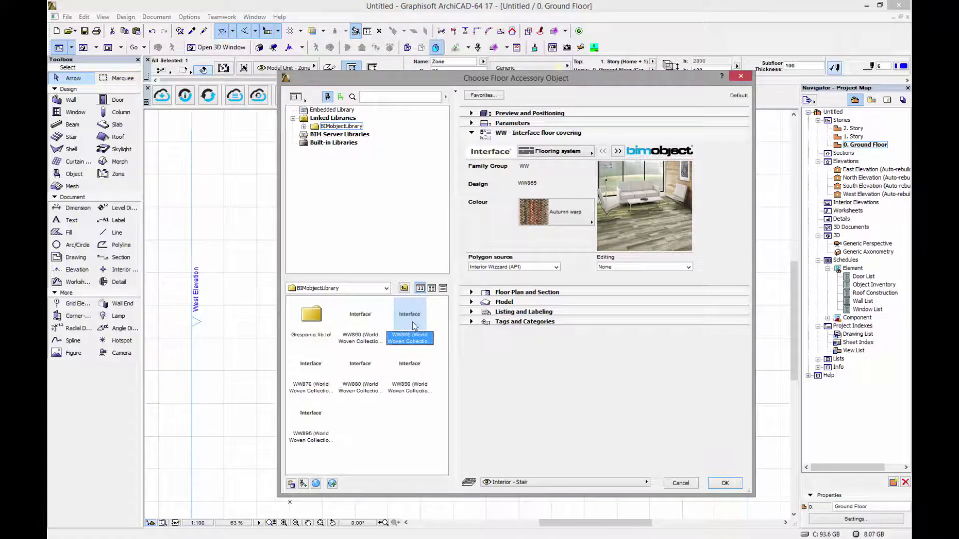
click(367, 322)
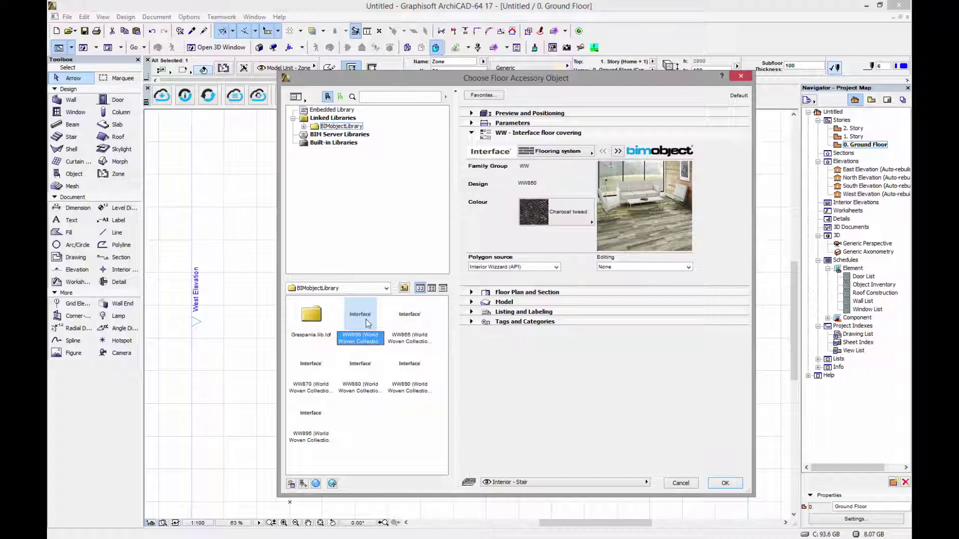
click(581, 222)
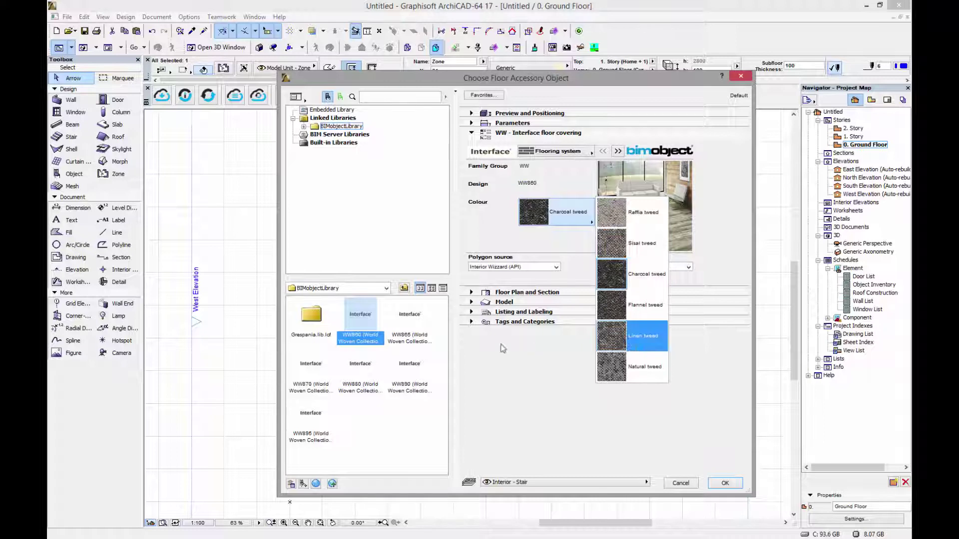
click(419, 335)
click(419, 335)
click(574, 223)
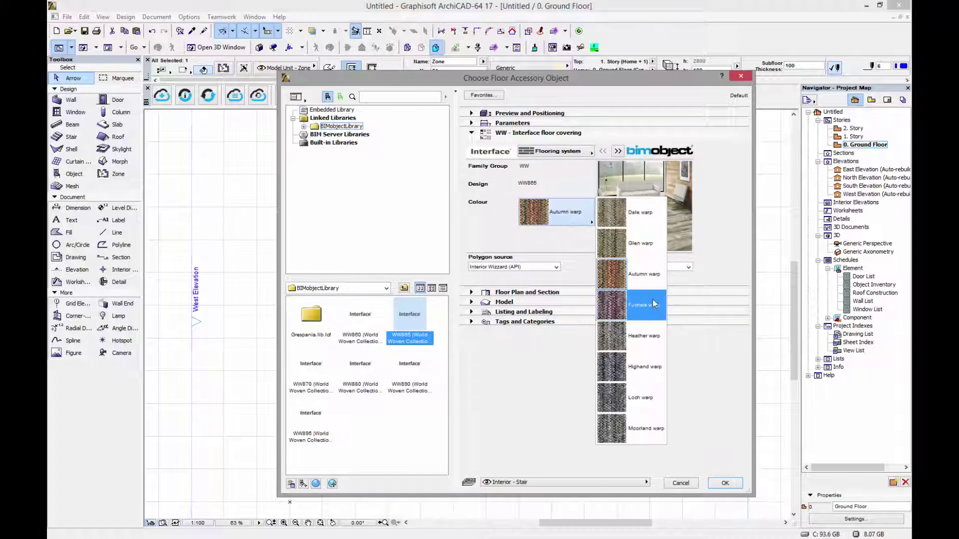
click(637, 378)
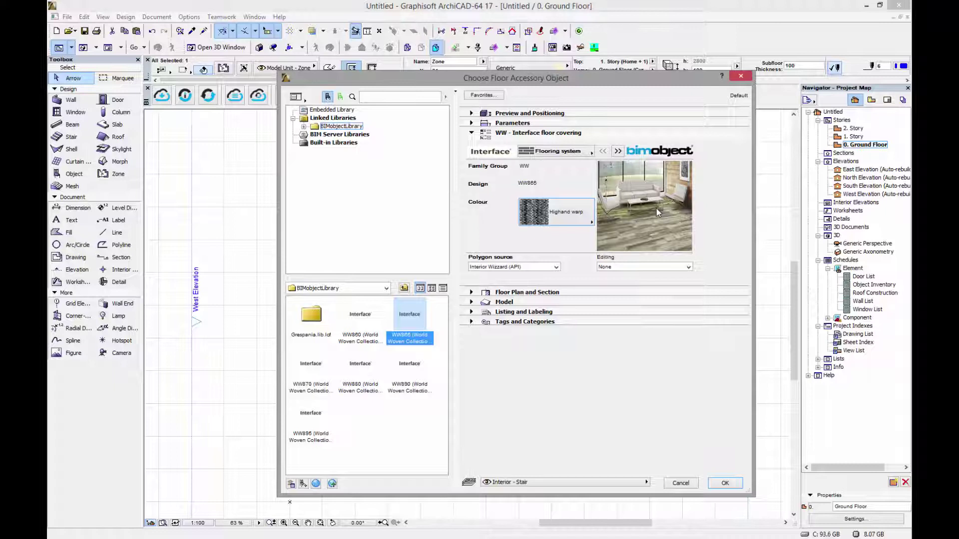
Review the carpet's general description parameters, then confirm the floor and room accessory settings
click(619, 152)
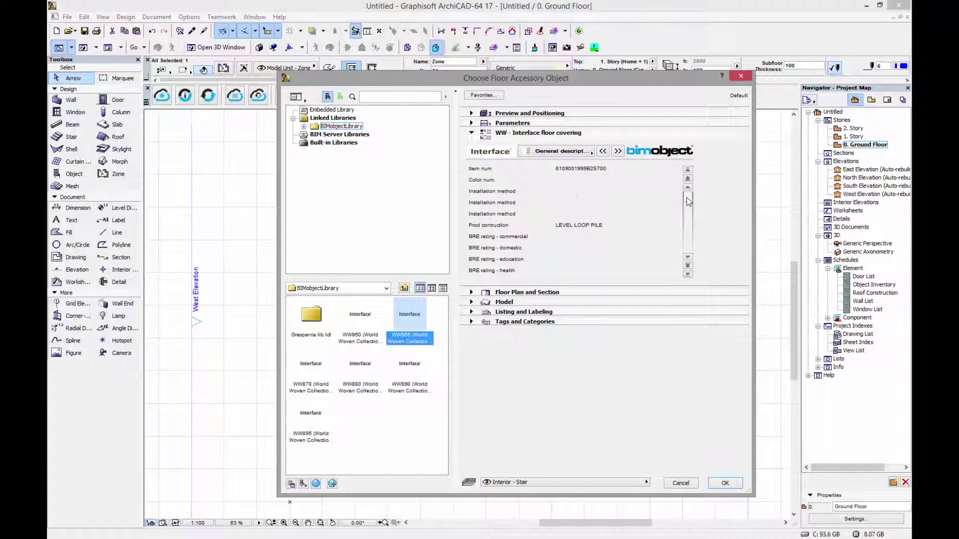
click(688, 257)
click(688, 257)
click(688, 257)
click(606, 152)
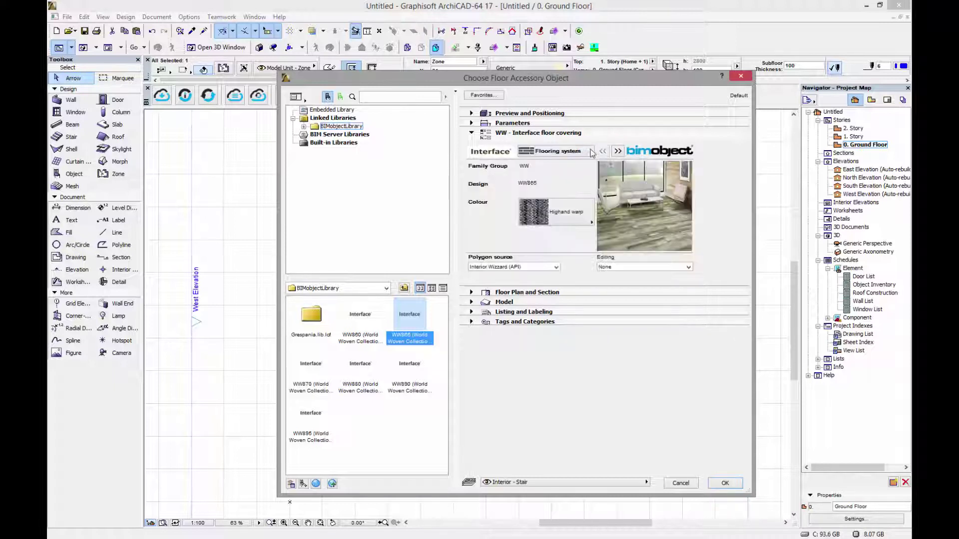
click(726, 483)
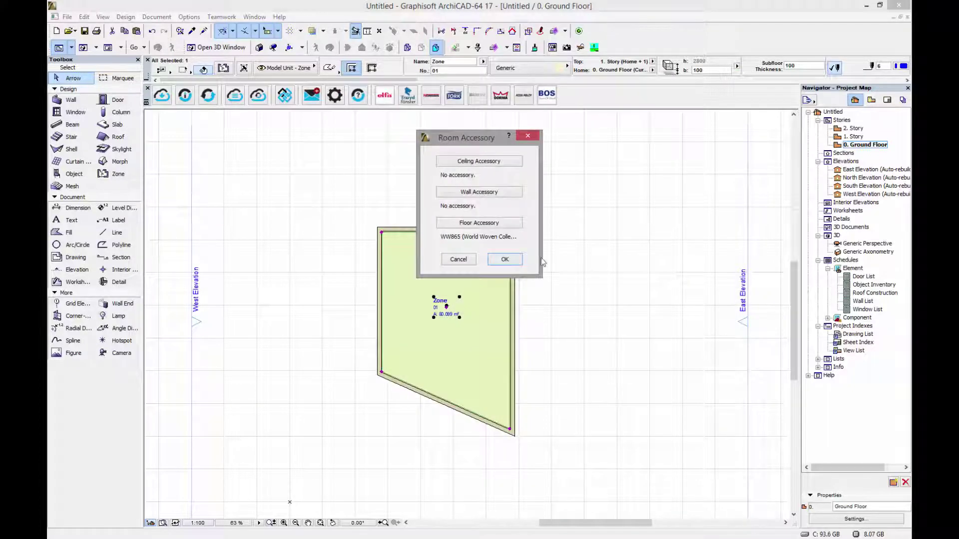
click(499, 257)
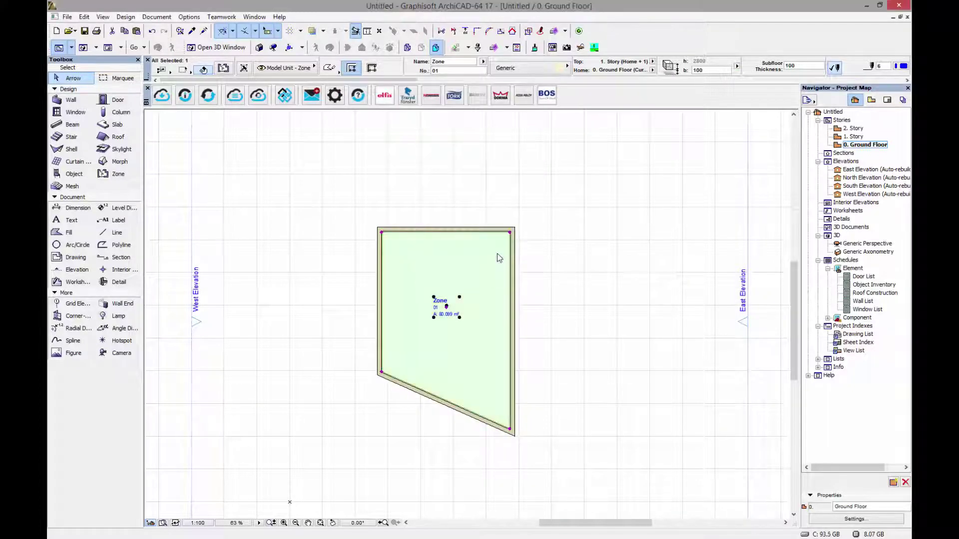
Show the room in 3D and zoom in on the WW865 carpet floor
click(577, 337)
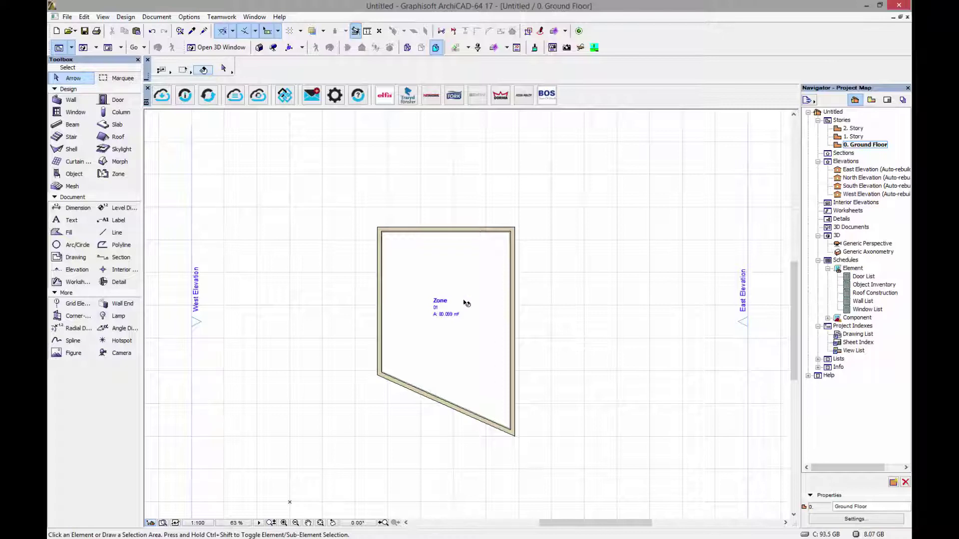
click(225, 48)
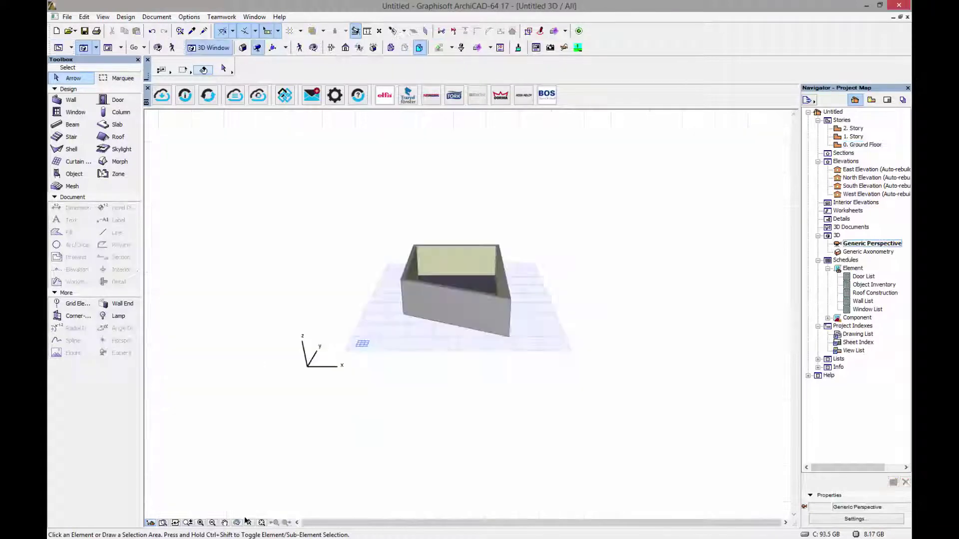
shift+middle_drag(383, 411, 343, 432)
click(238, 525)
scroll(520, 263, up, 5)
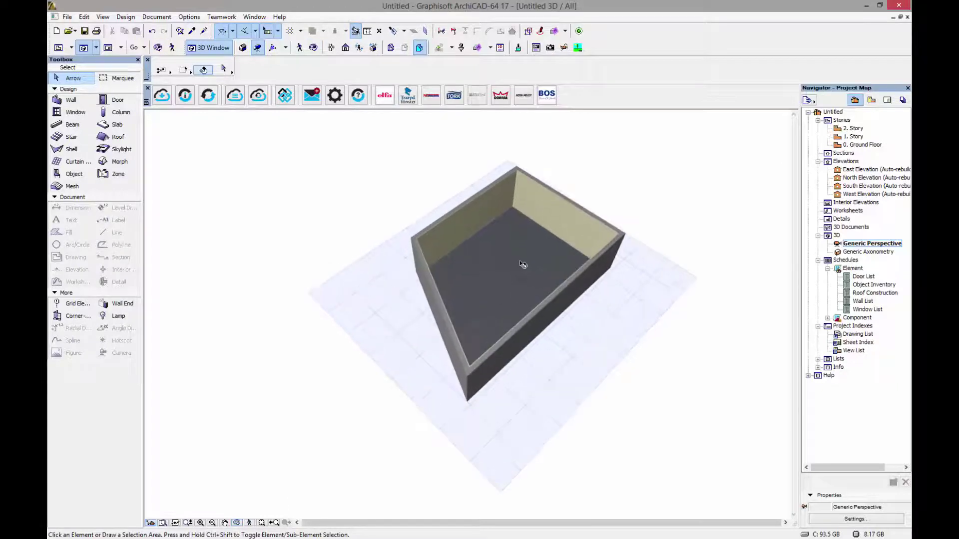
scroll(520, 261, up, 10)
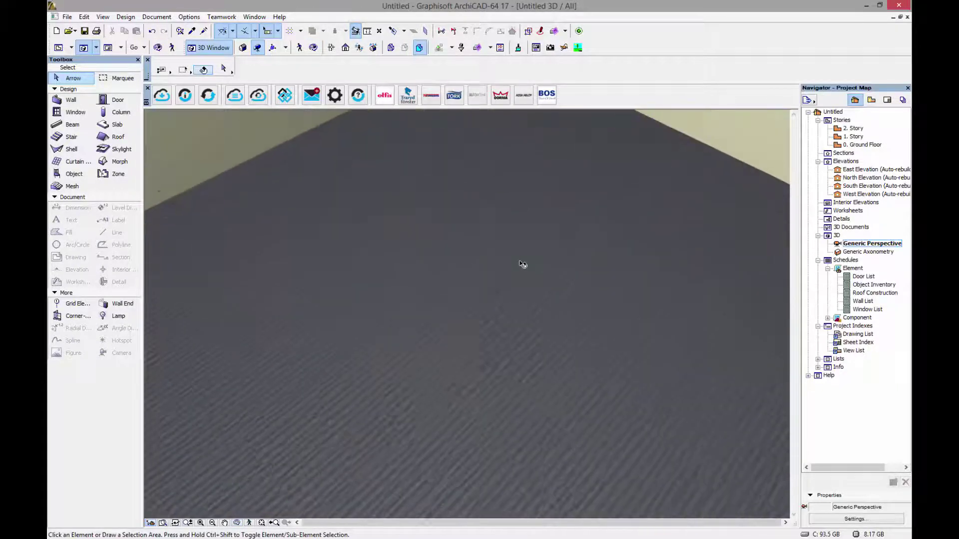
scroll(520, 263, up, 4)
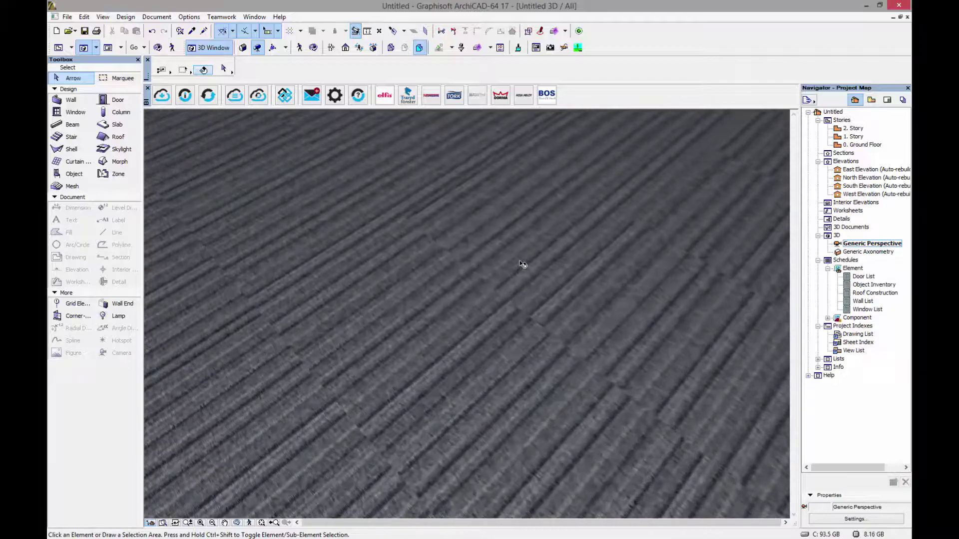
scroll(522, 264, up, 8)
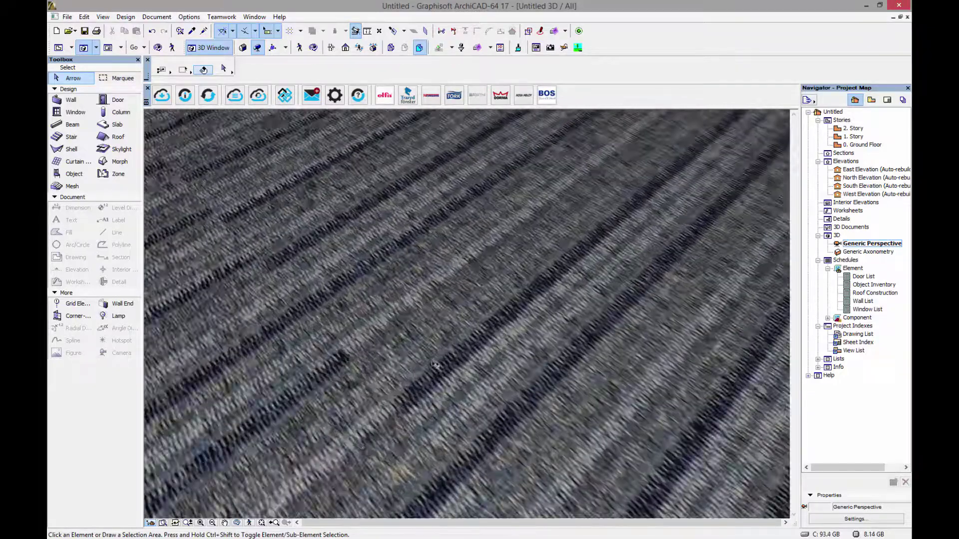
Zoom back out and return to the 0. Ground Floor plan
scroll(613, 241, down, 5)
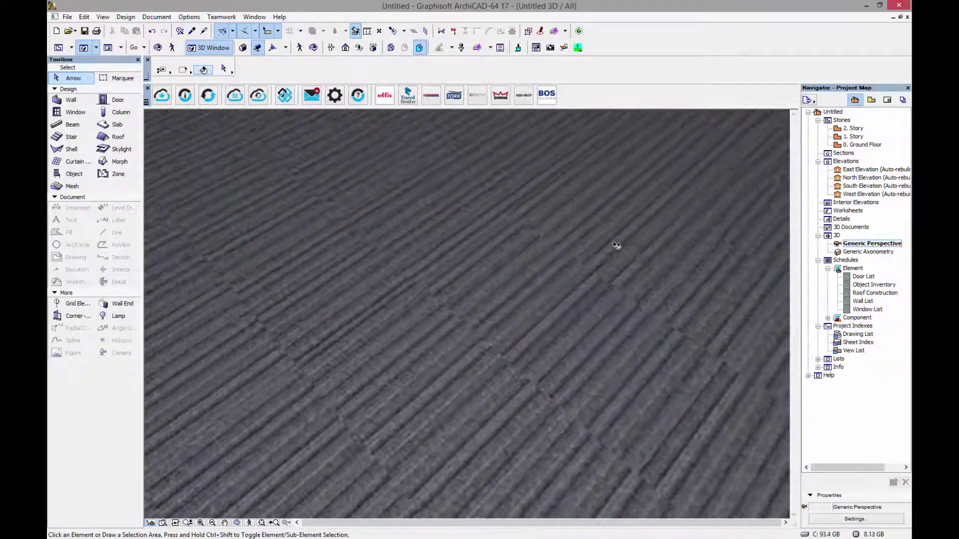
scroll(616, 244, down, 8)
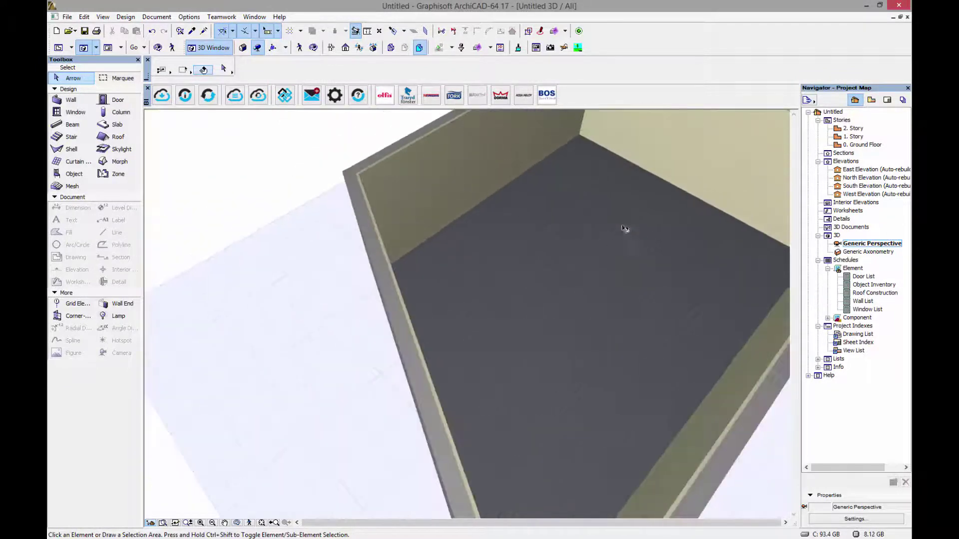
scroll(625, 229, down, 1)
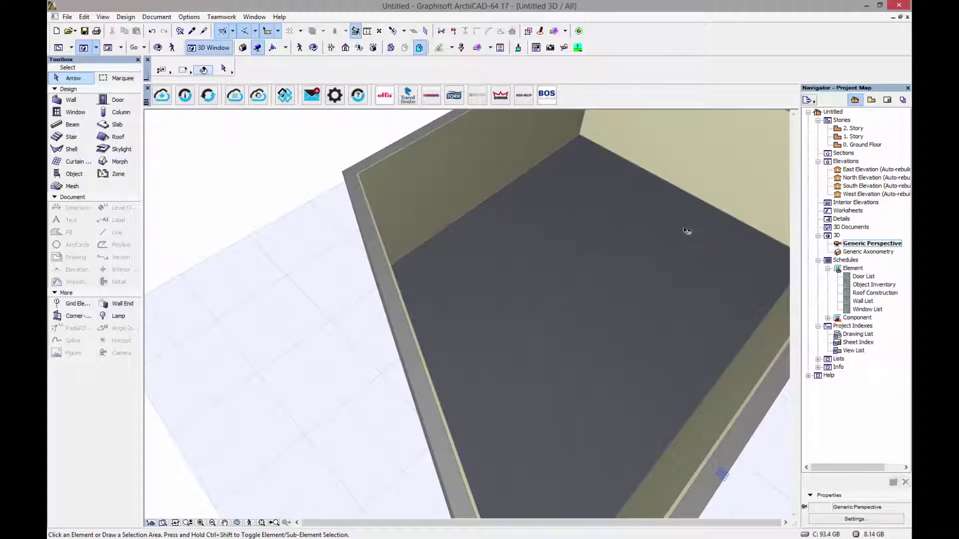
double_click(860, 145)
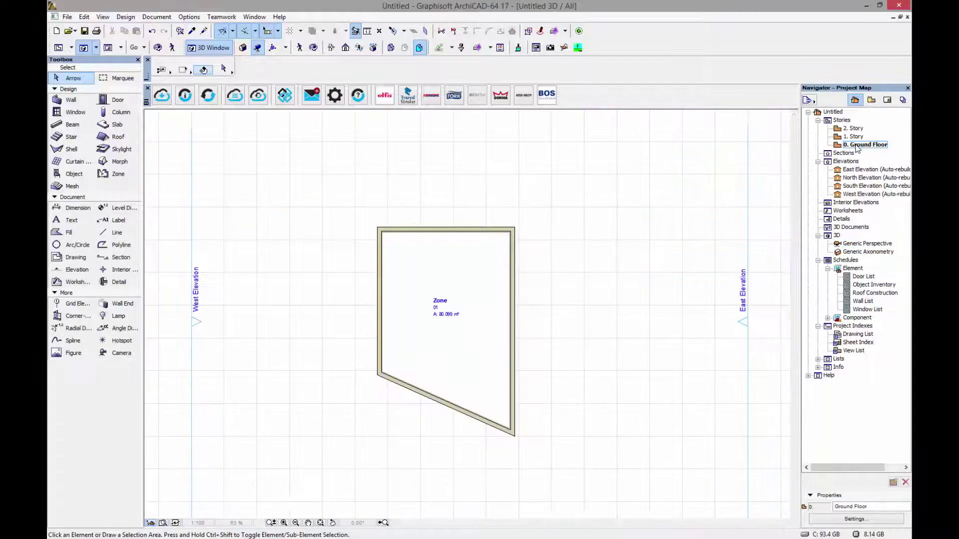
Set the carpet floor object's Editing option to Edit origin and direction
click(446, 320)
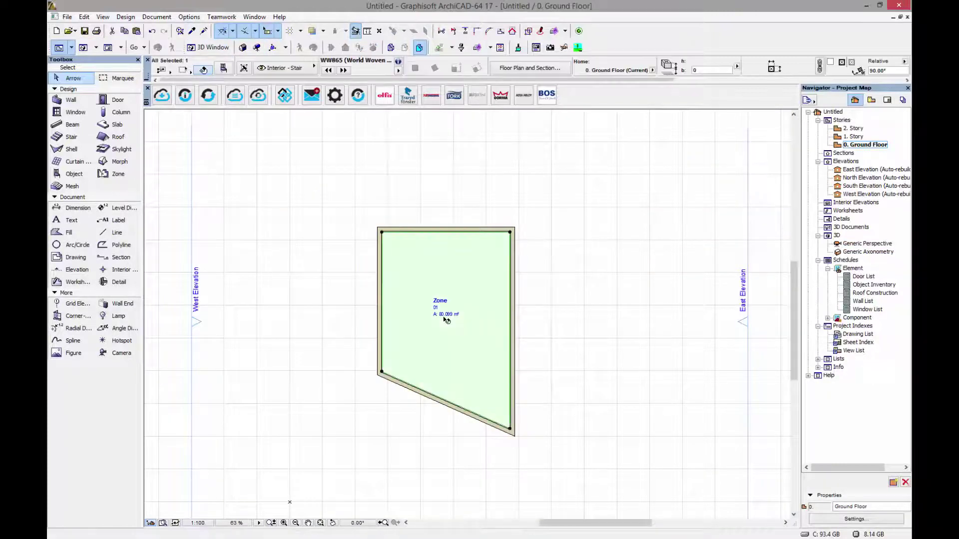
click(223, 70)
click(568, 253)
click(558, 265)
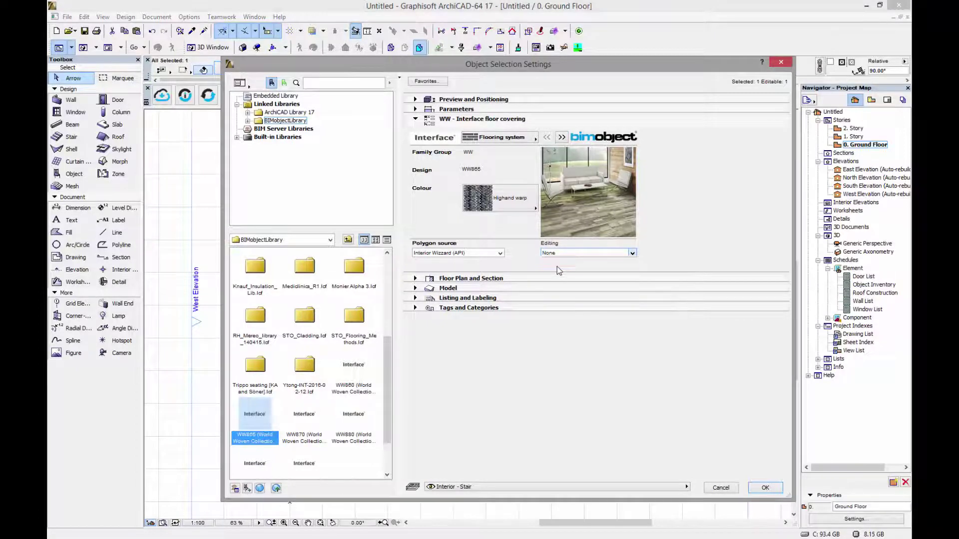
click(765, 488)
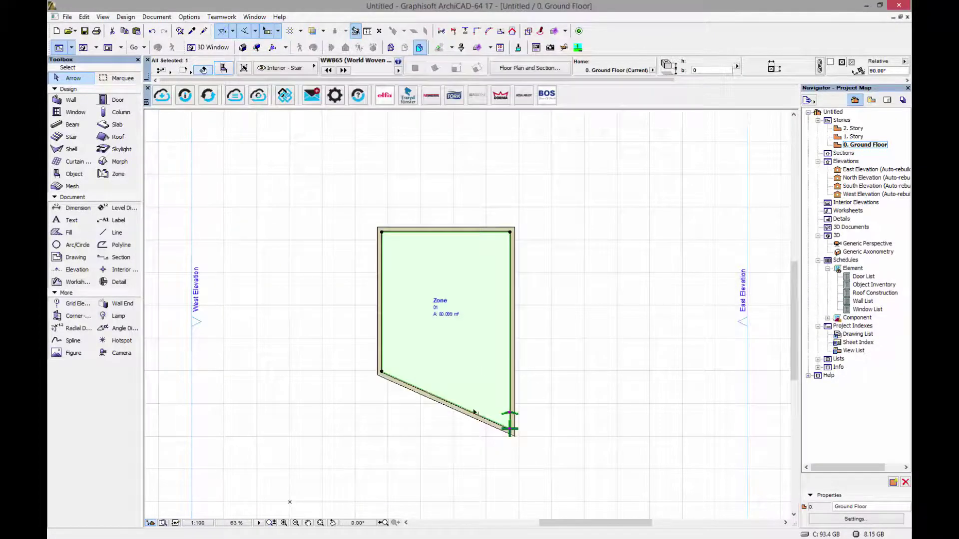
Rotate the carpet pattern direction by 45° inside the room
scroll(508, 433, up, 3)
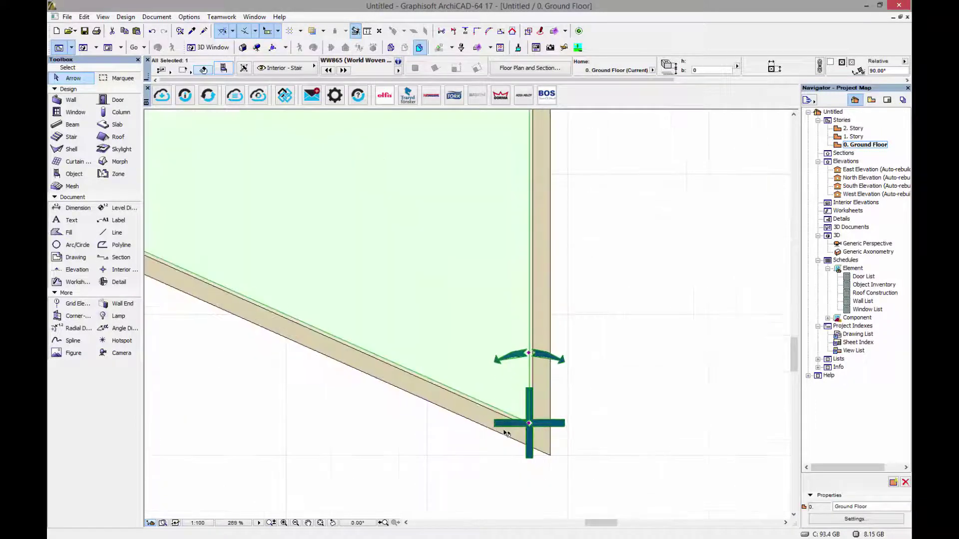
scroll(507, 433, down, 1)
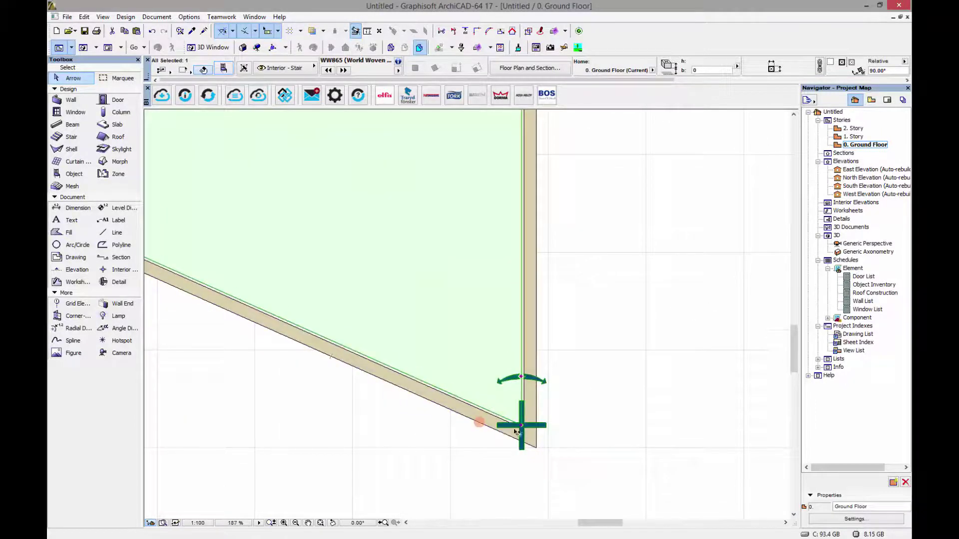
click(522, 427)
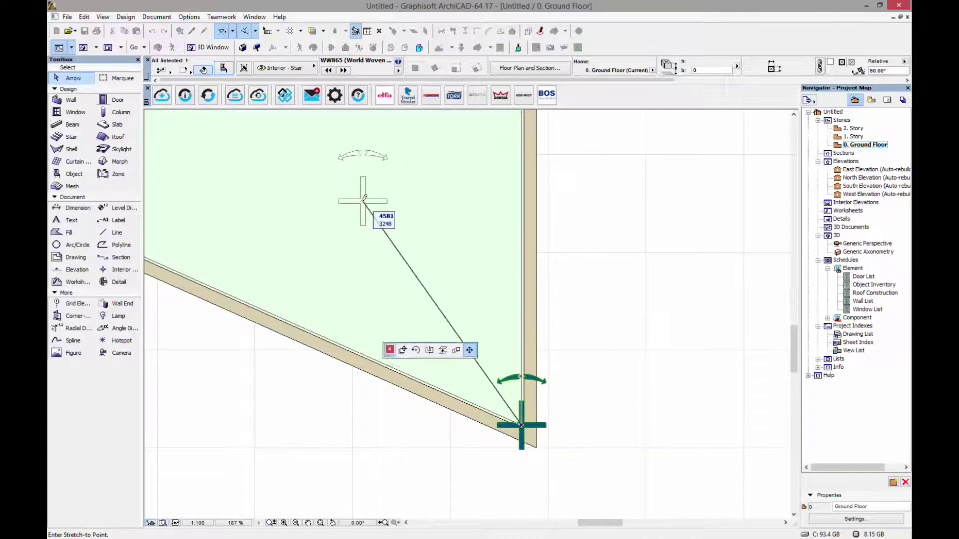
key(Escape)
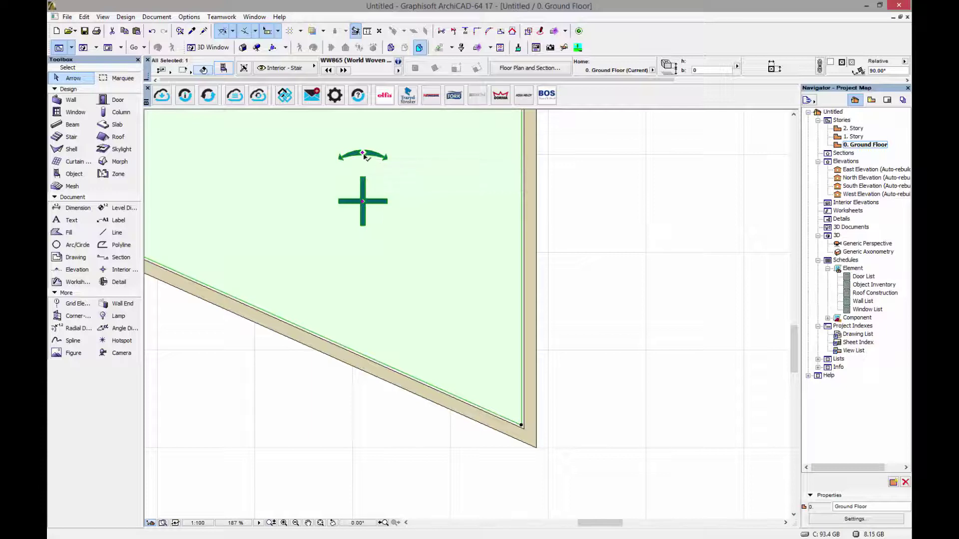
click(361, 199)
click(364, 155)
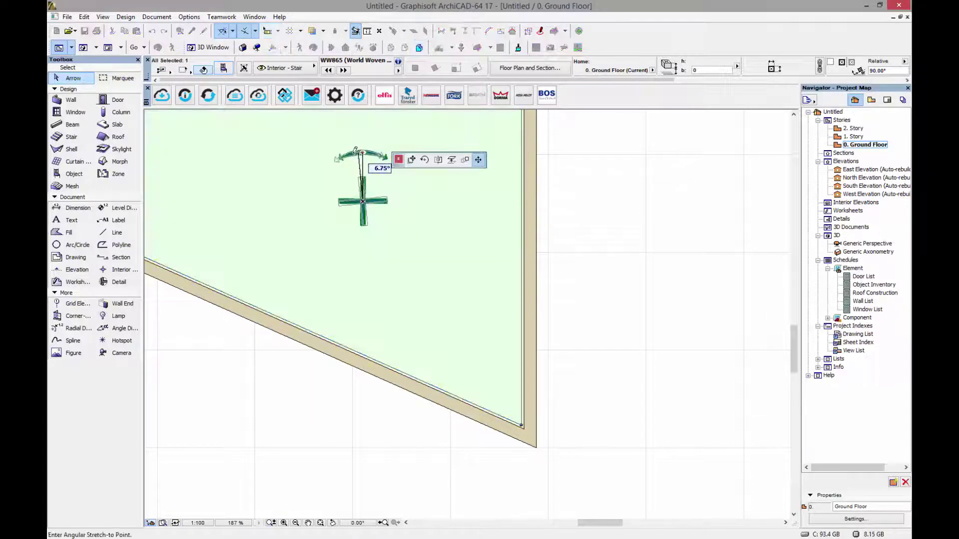
click(328, 165)
click(596, 318)
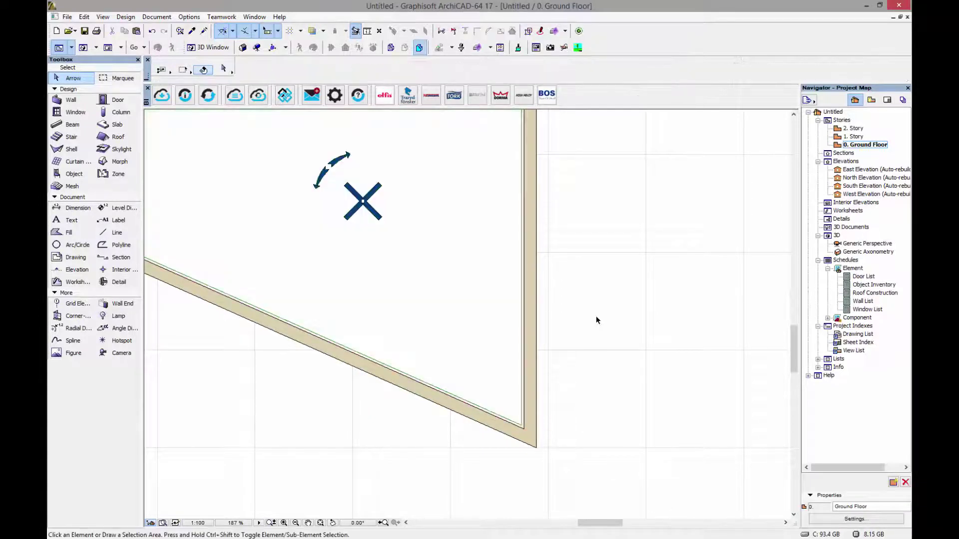
Open the Generic Perspective view and zoom into the 45°-rotated WW865 carpet, then back out
click(866, 244)
double_click(866, 245)
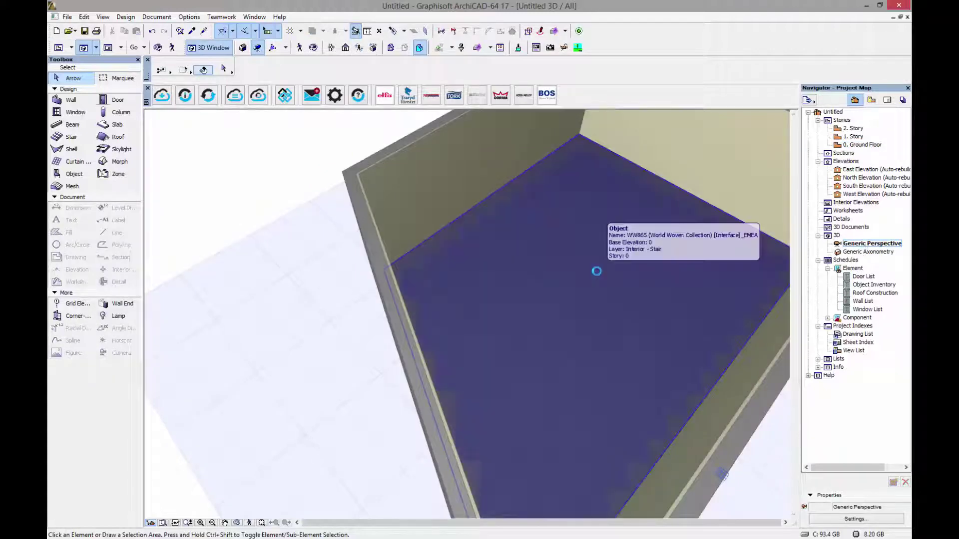
click(252, 191)
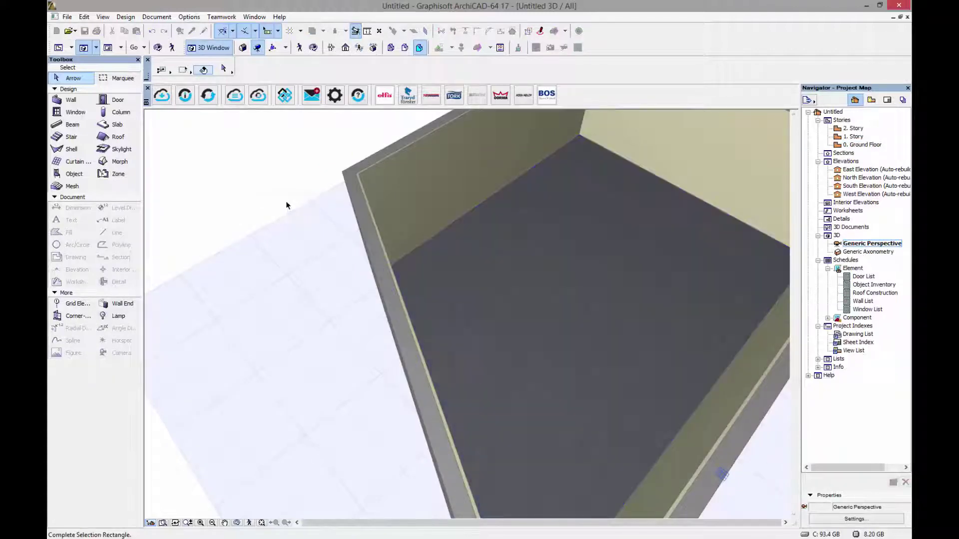
click(402, 312)
scroll(664, 361, up, 5)
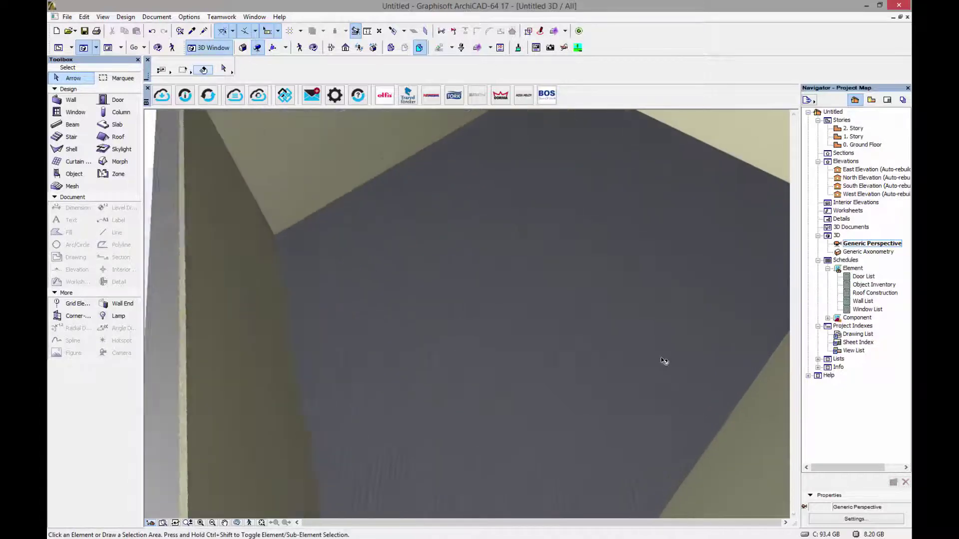
scroll(664, 361, up, 5)
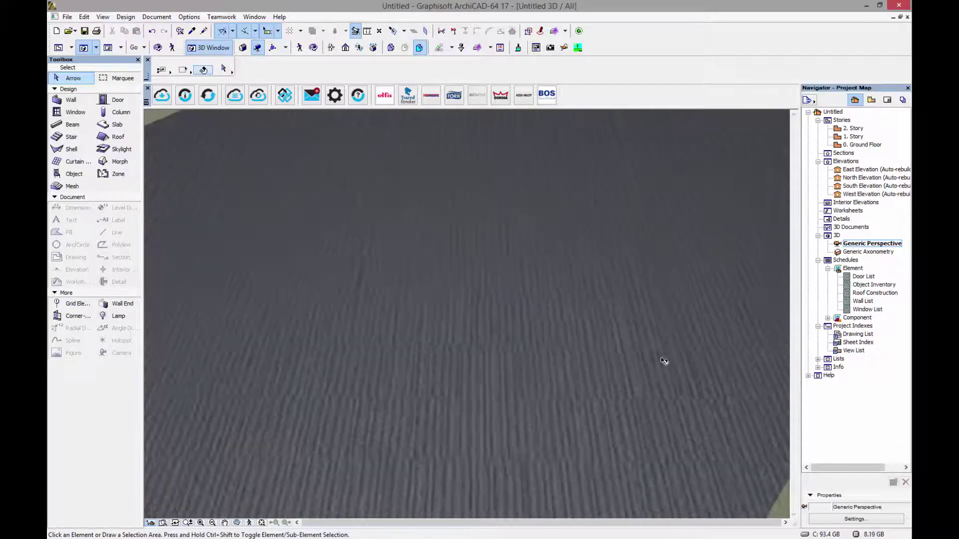
scroll(664, 361, down, 3)
scroll(648, 338, down, 4)
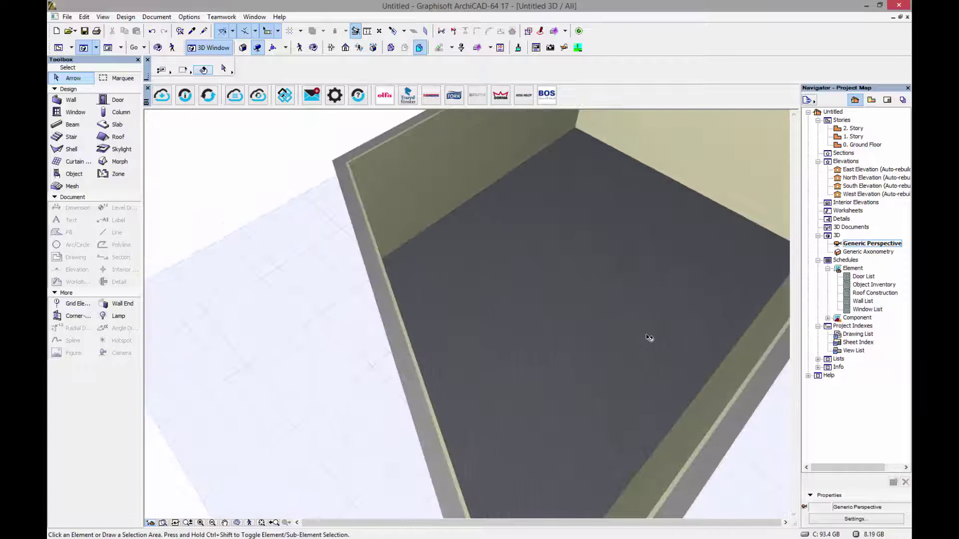
scroll(648, 338, down, 2)
scroll(649, 337, down, 2)
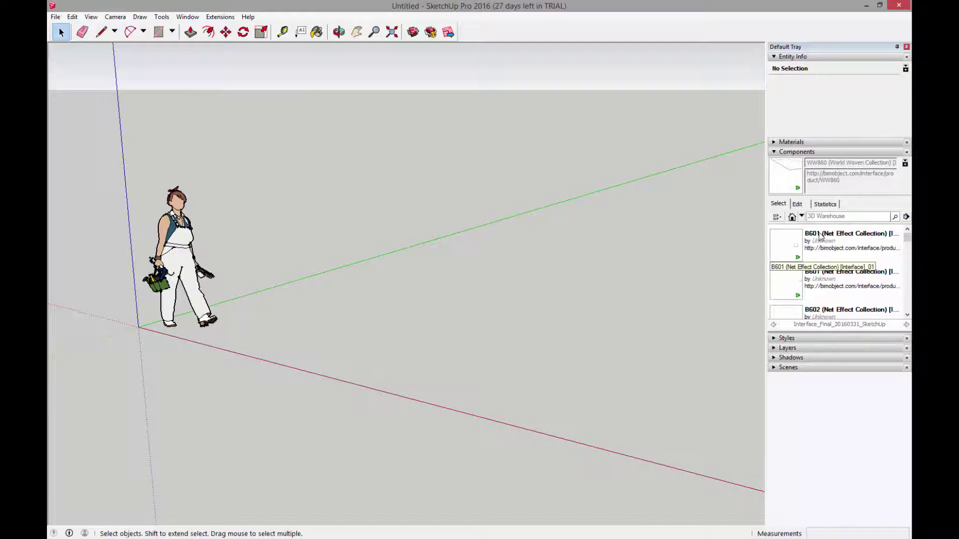
Place five Net Effect carpet tiles on the ground, including B601 tiles and a brown tile
click(792, 242)
click(379, 352)
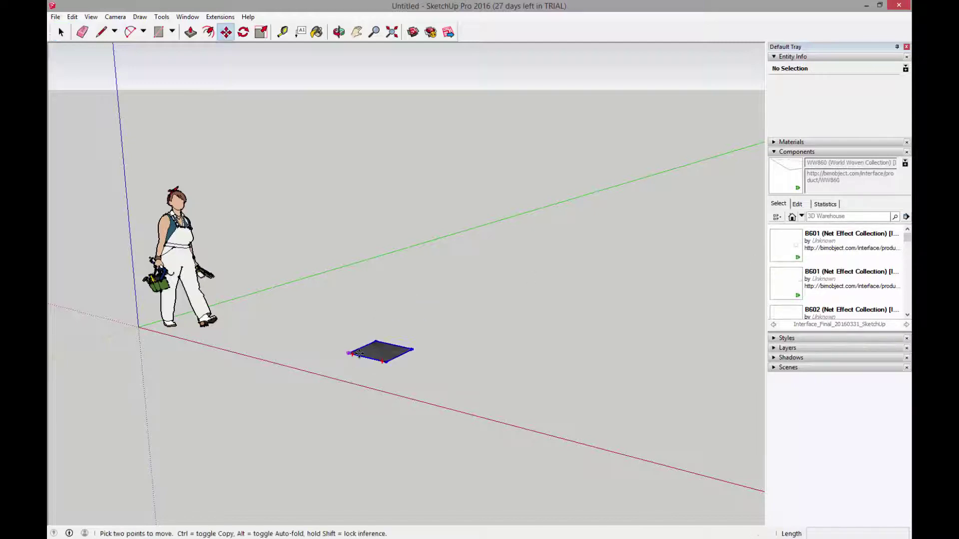
click(791, 280)
click(452, 381)
click(792, 315)
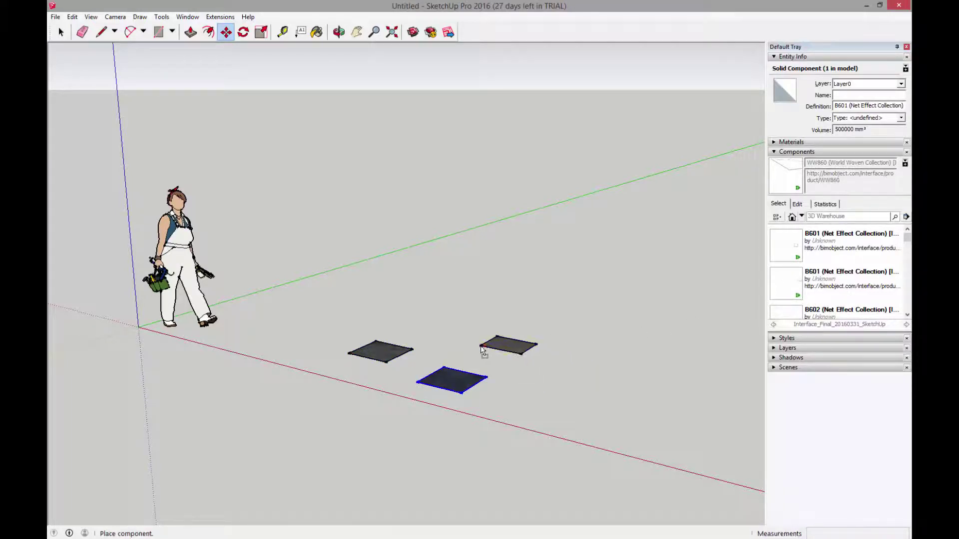
click(509, 345)
click(907, 316)
click(786, 265)
click(579, 391)
click(785, 306)
click(502, 424)
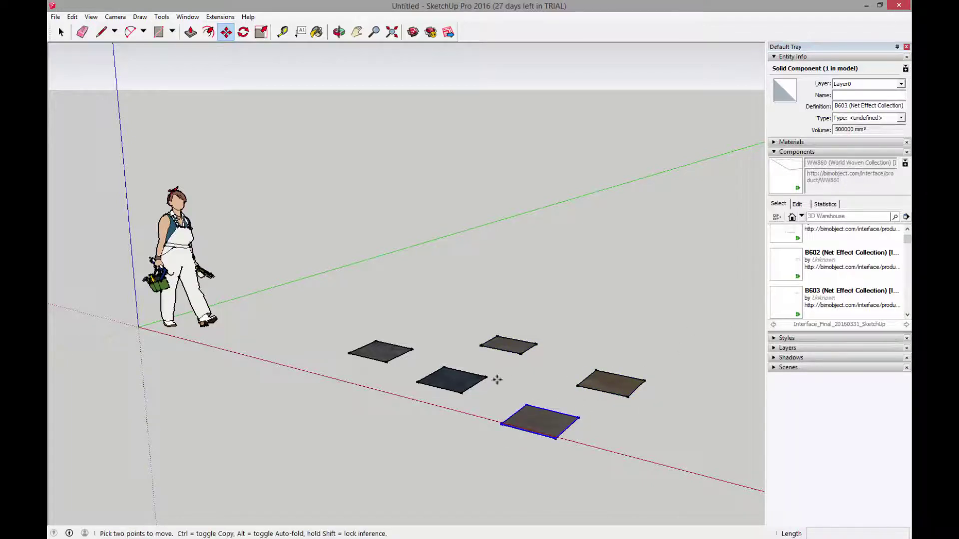
key(space)
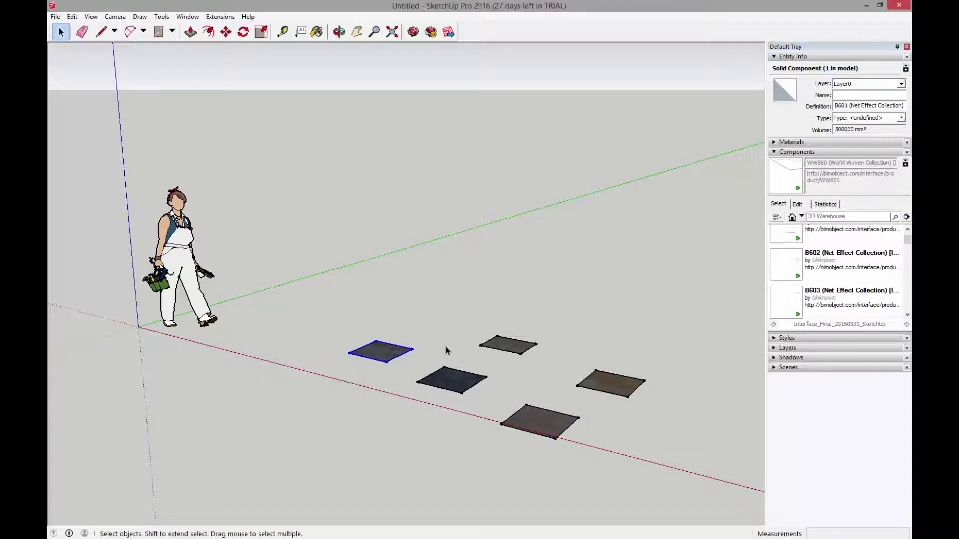
Erase three tiles and move the lighter B603 tile against the dark tile
click(82, 32)
mouse_move(356, 347)
mouse_down()
mouse_move(372, 359)
mouse_move(519, 349)
mouse_move(606, 398)
mouse_move(597, 392)
mouse_up()
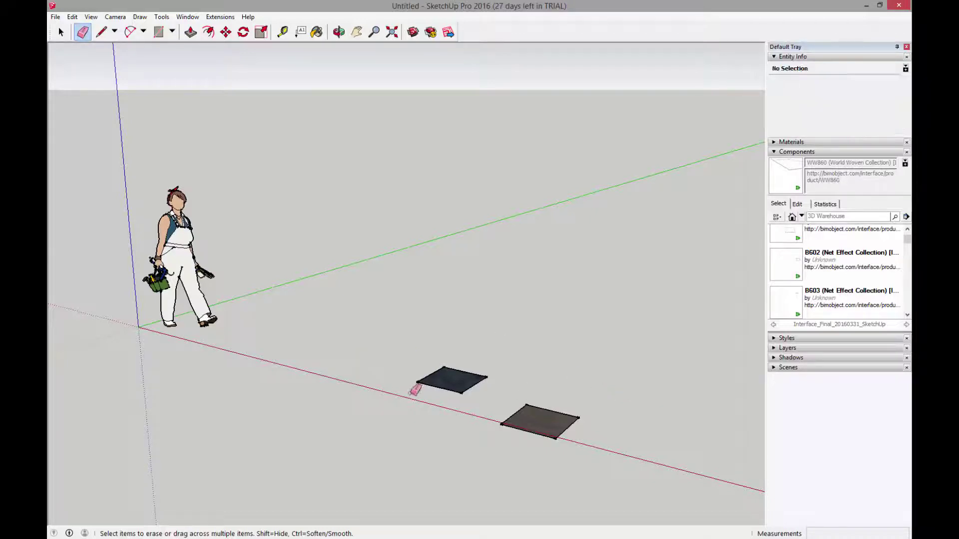
key(space)
click(531, 436)
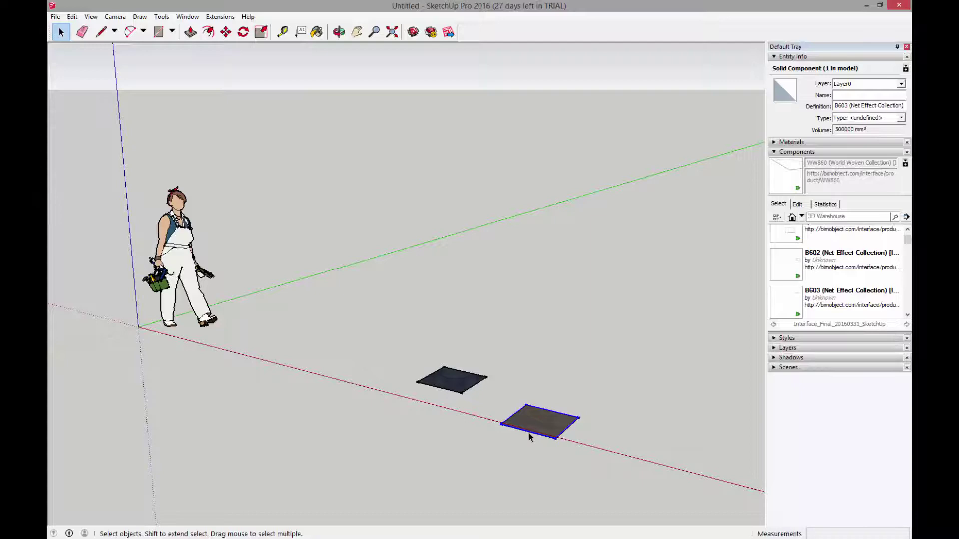
key(m)
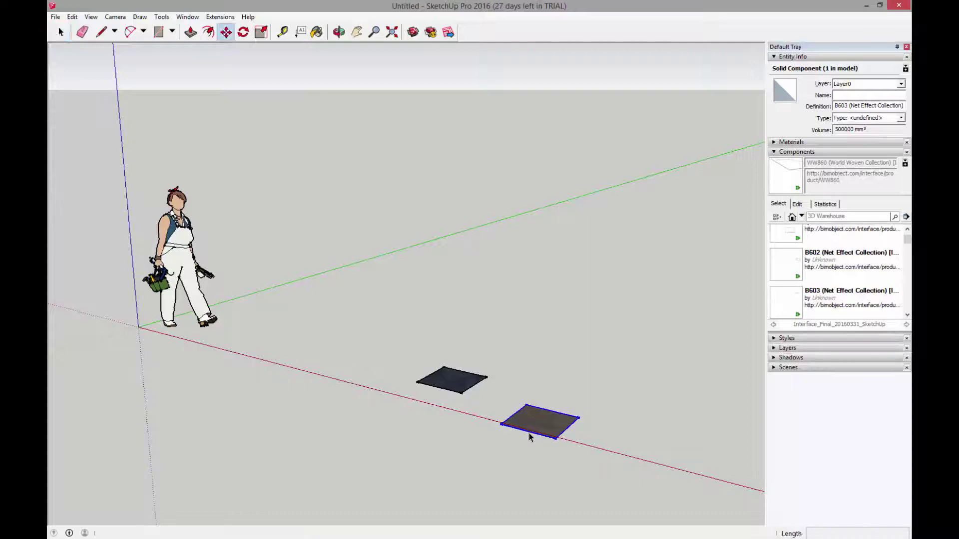
click(524, 404)
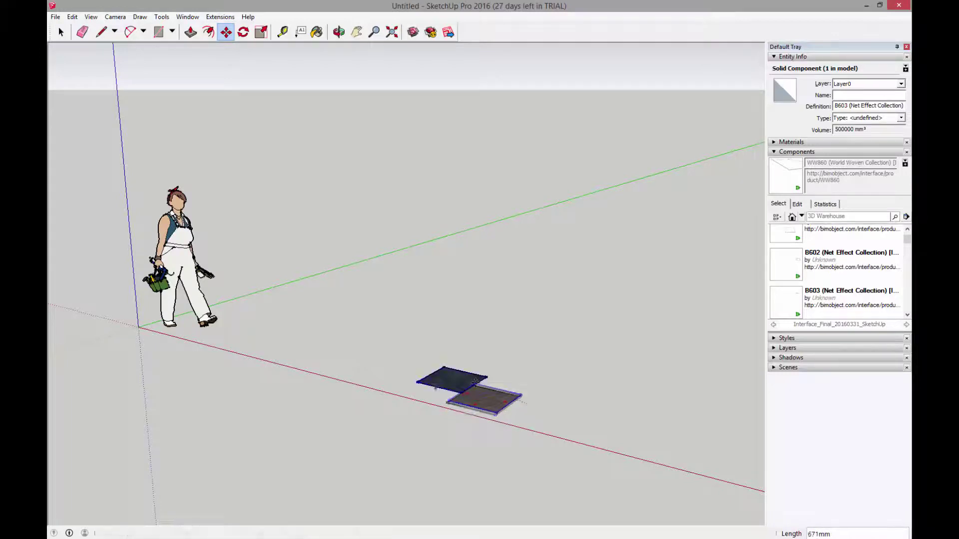
click(475, 383)
key(space)
Copy the four-tile block along the row and repeat it four times into a strip
click(378, 347)
key(ctrl+a)
key(m)
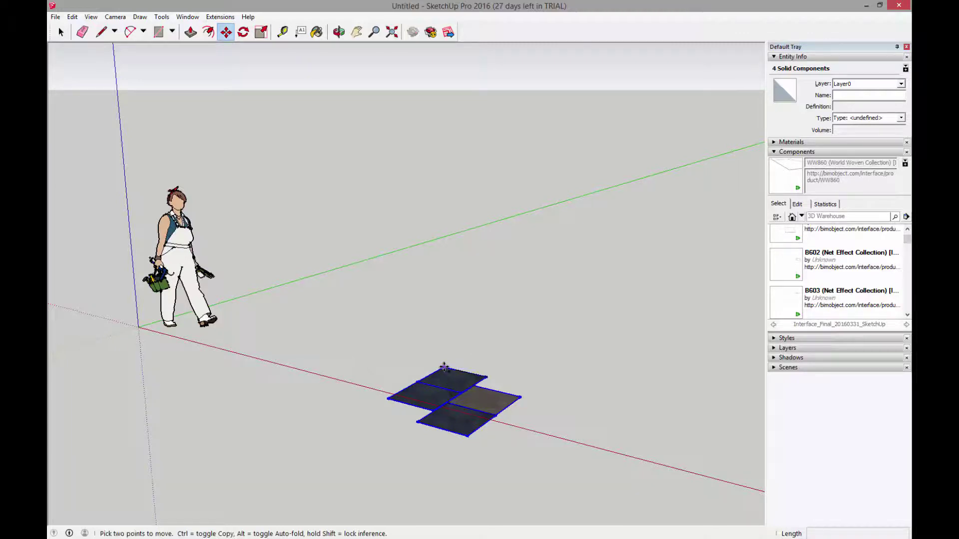
click(443, 368)
key(ctrl)
click(390, 401)
text(*)
key(Return)
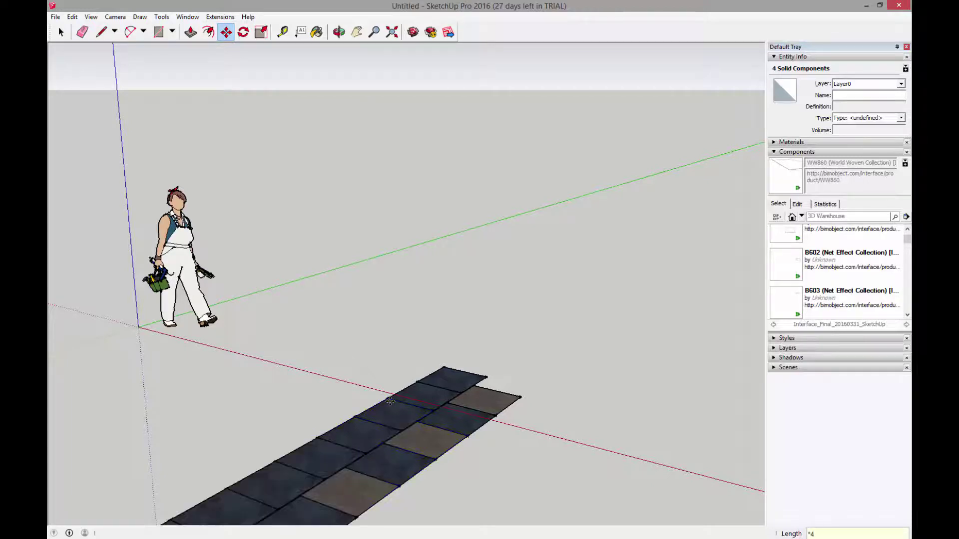
key(space)
Copy the 20-tile strip one strip-width sideways
scroll(388, 389, down, 2)
scroll(388, 390, down, 3)
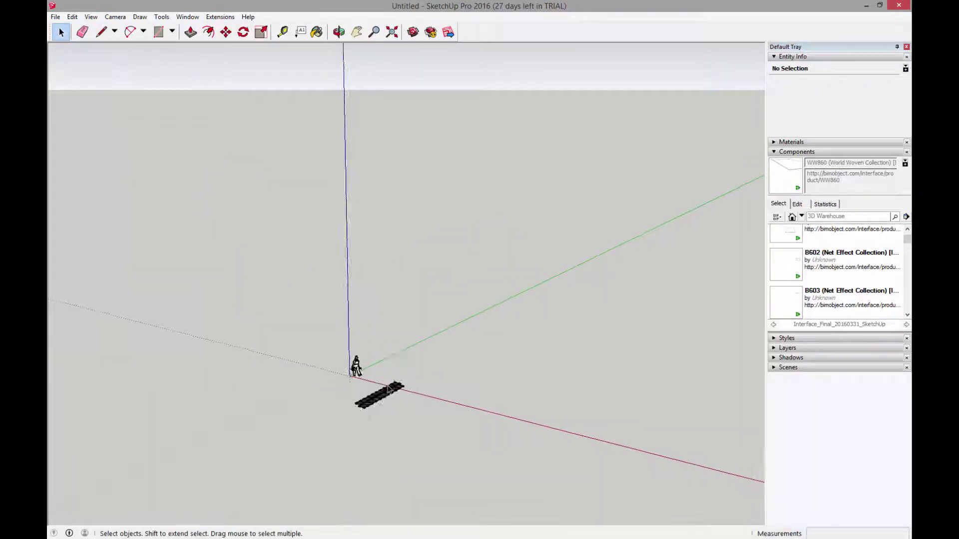
scroll(299, 444, up, 2)
drag(255, 492, 459, 366)
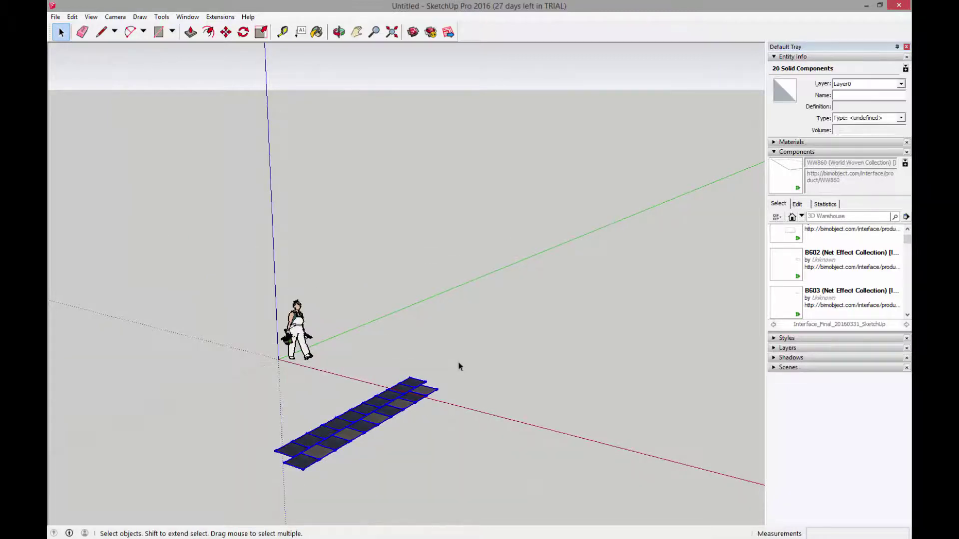
key(m)
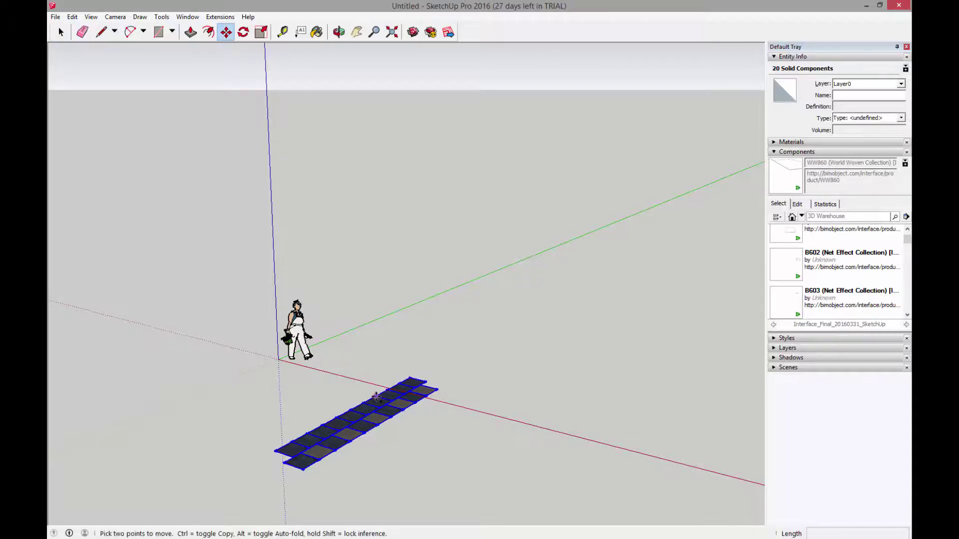
click(375, 397)
key(ctrl)
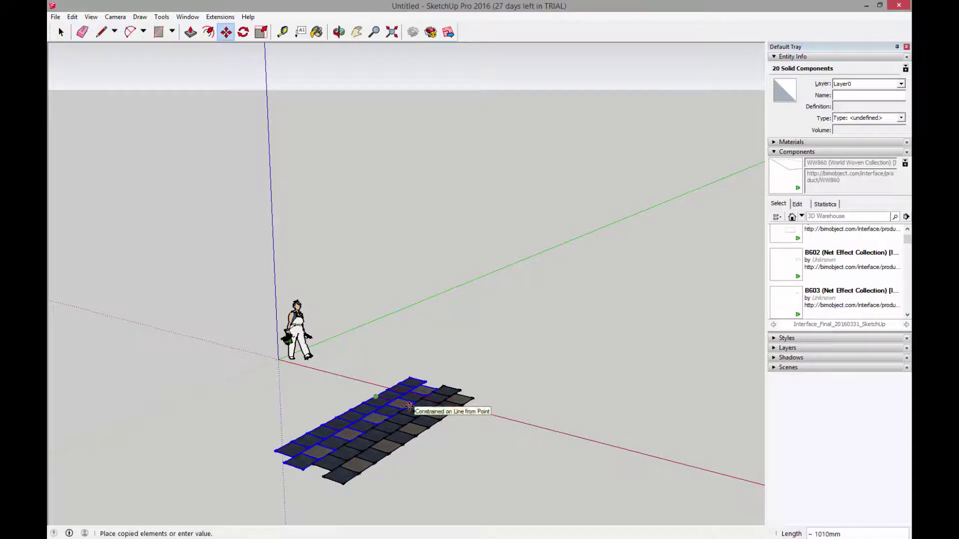
click(410, 406)
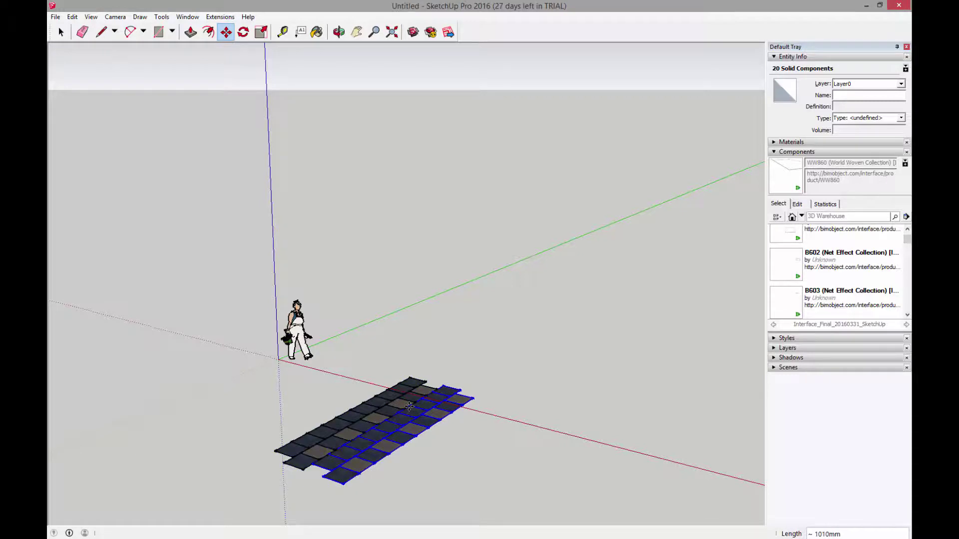
Repeat the strip copy 4x to fill the checkered floor, then clear the selection
text(4x)
key(Return)
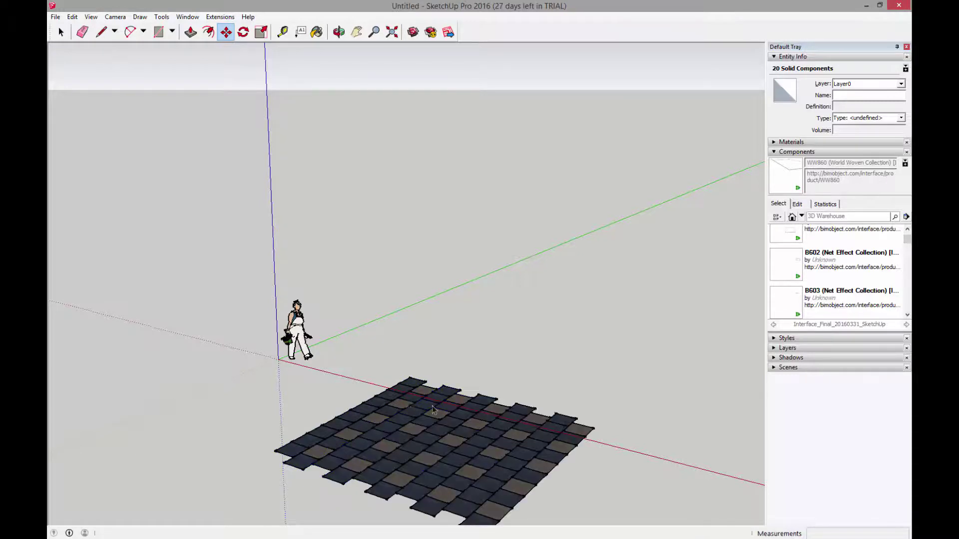
key(space)
scroll(432, 448, up, 3)
key(Escape)
scroll(433, 449, down, 8)
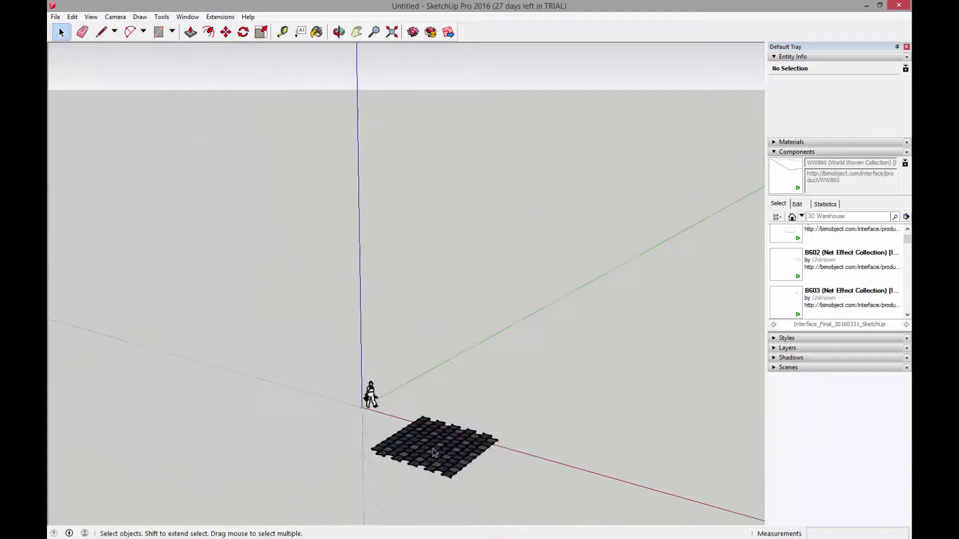
scroll(432, 449, up, 6)
scroll(433, 448, down, 5)
scroll(432, 449, up, 1)
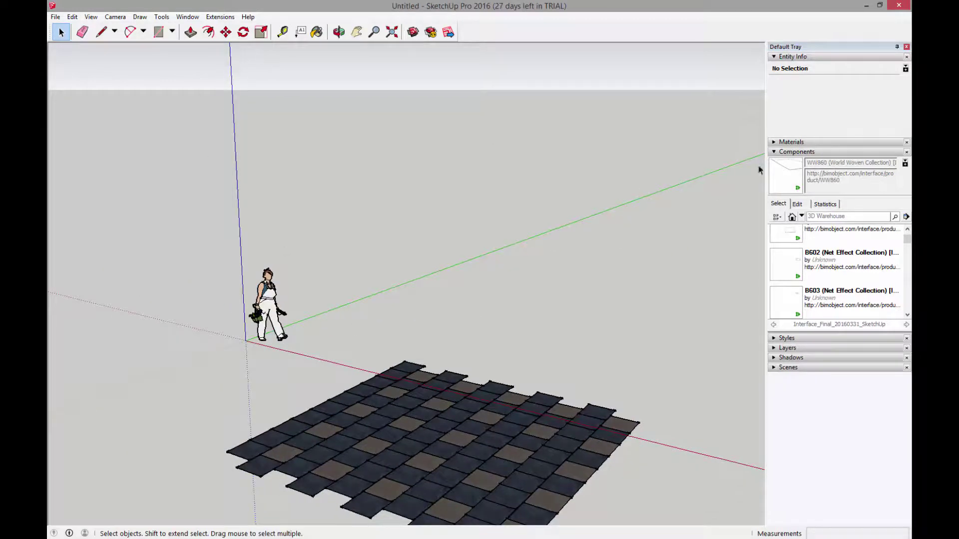
Turn off Extension, Endpoints and Profiles in the style's edge settings
click(774, 339)
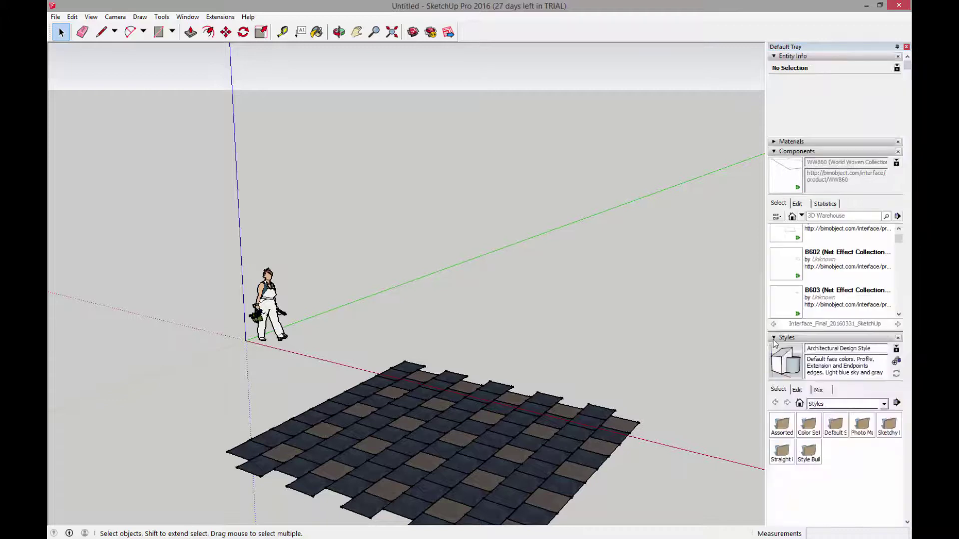
click(798, 390)
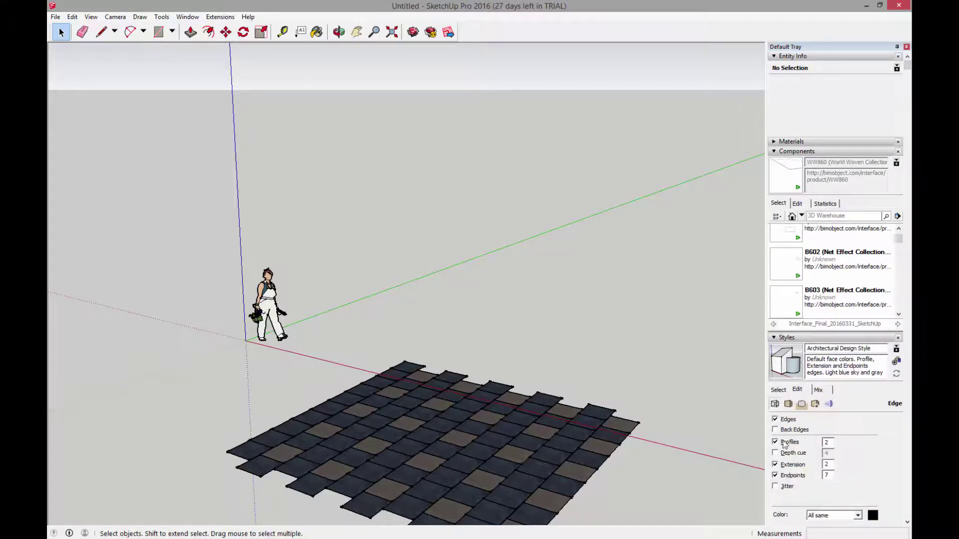
click(775, 465)
click(775, 475)
click(775, 442)
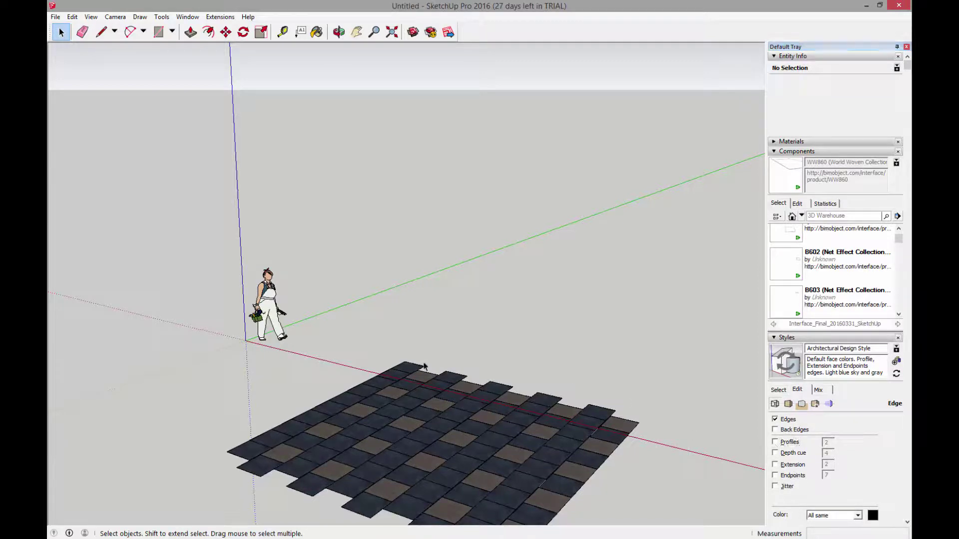
Inspect one tile's dynamic component options and attributes, then close the window
click(360, 416)
right_click(361, 415)
mouse_move(390, 409)
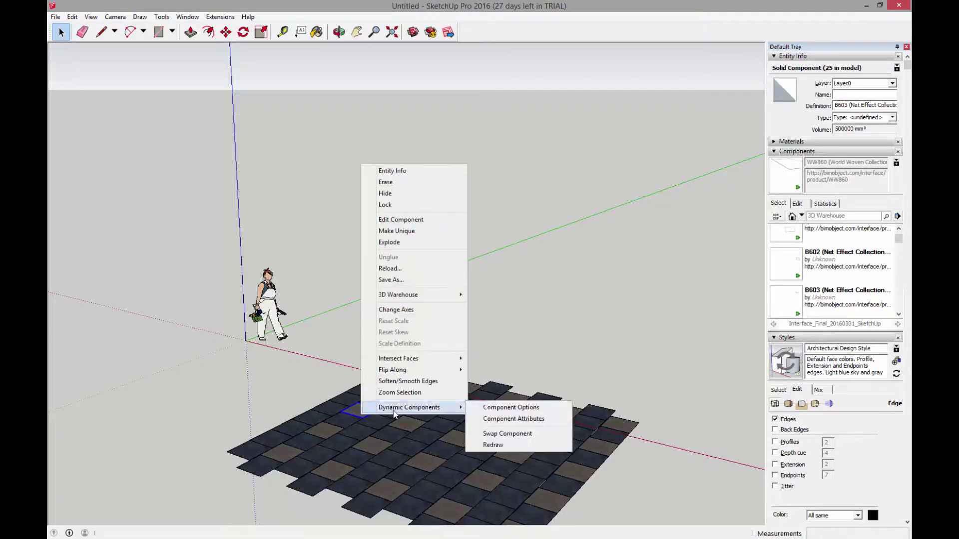
click(505, 407)
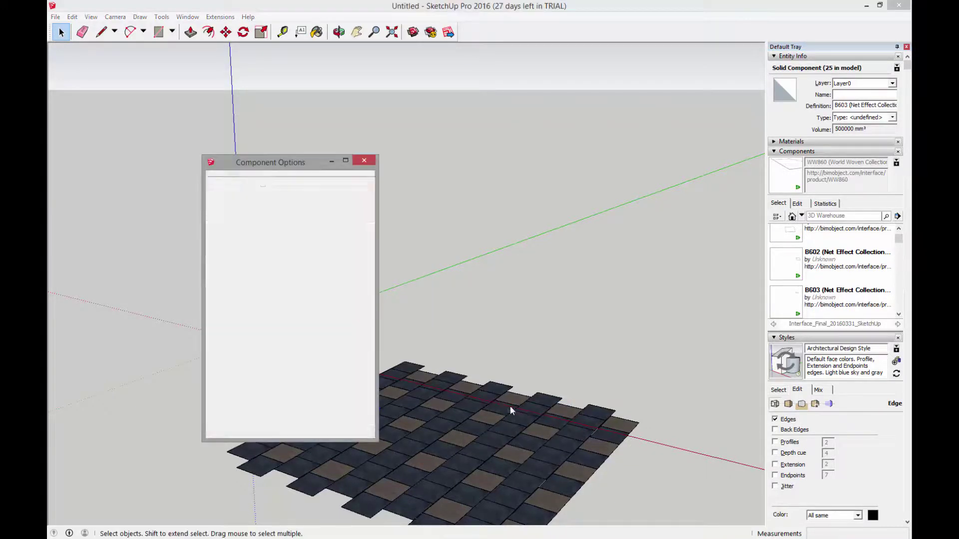
click(374, 159)
drag(298, 409, 430, 469)
drag(425, 132, 455, 56)
click(422, 58)
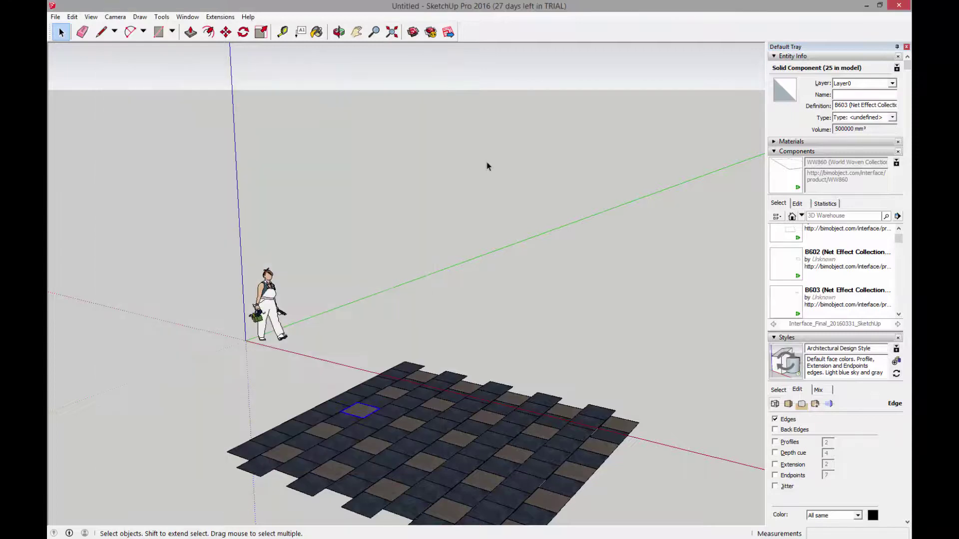
click(487, 162)
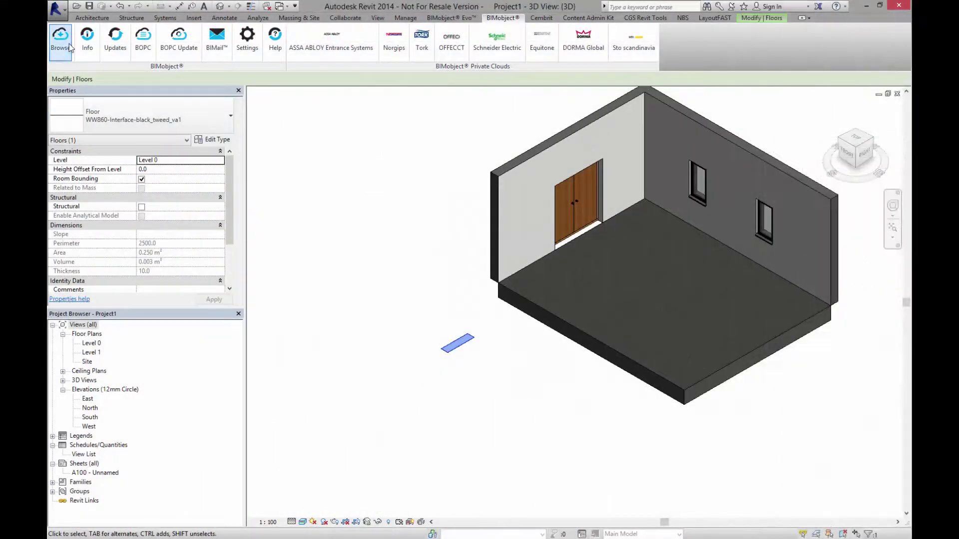
Browse BIMobject, enlarge its window, and open the WW860 (World Woven Collection) product page
click(70, 47)
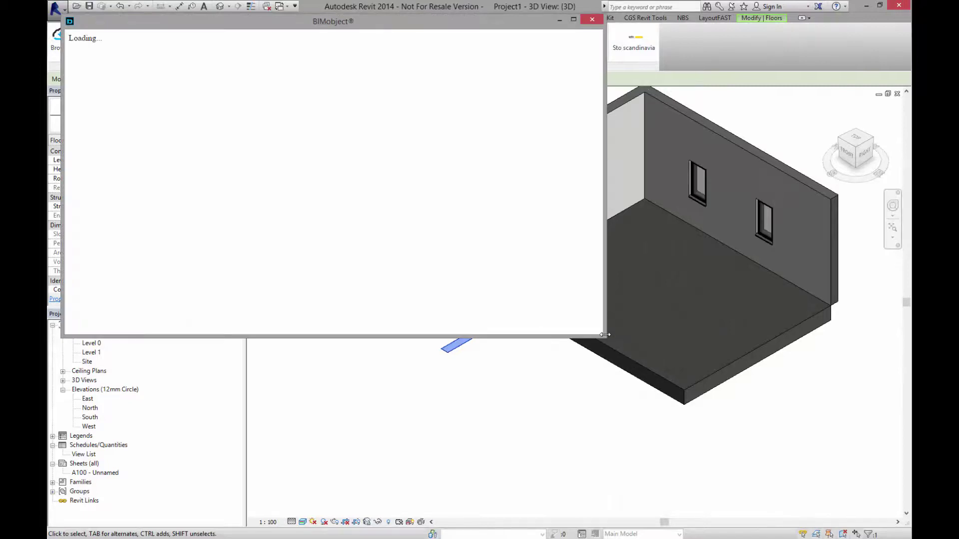
drag(605, 337, 809, 461)
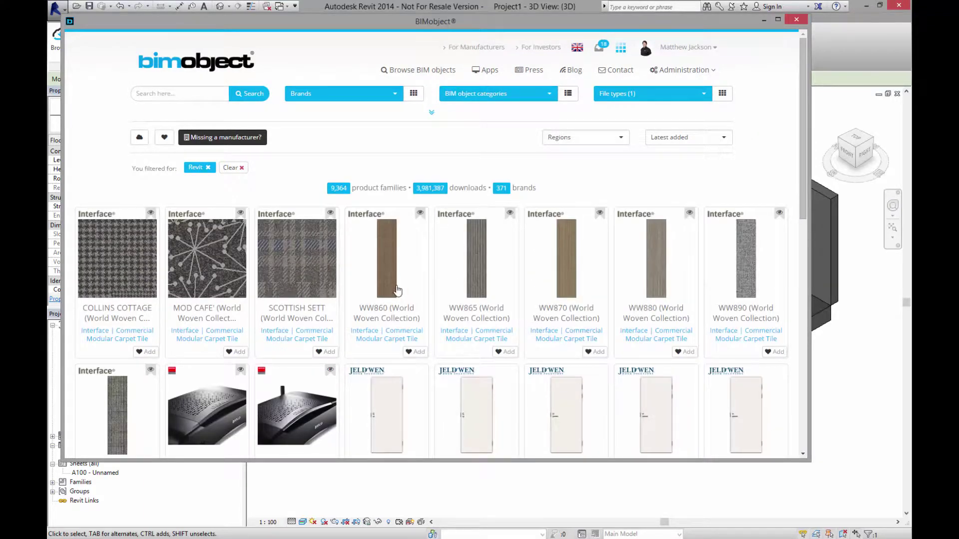
click(397, 291)
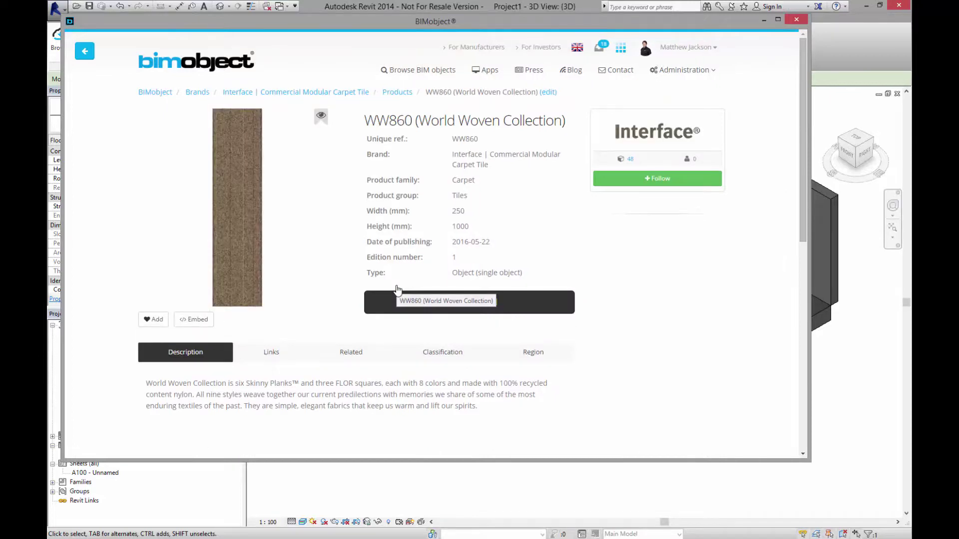